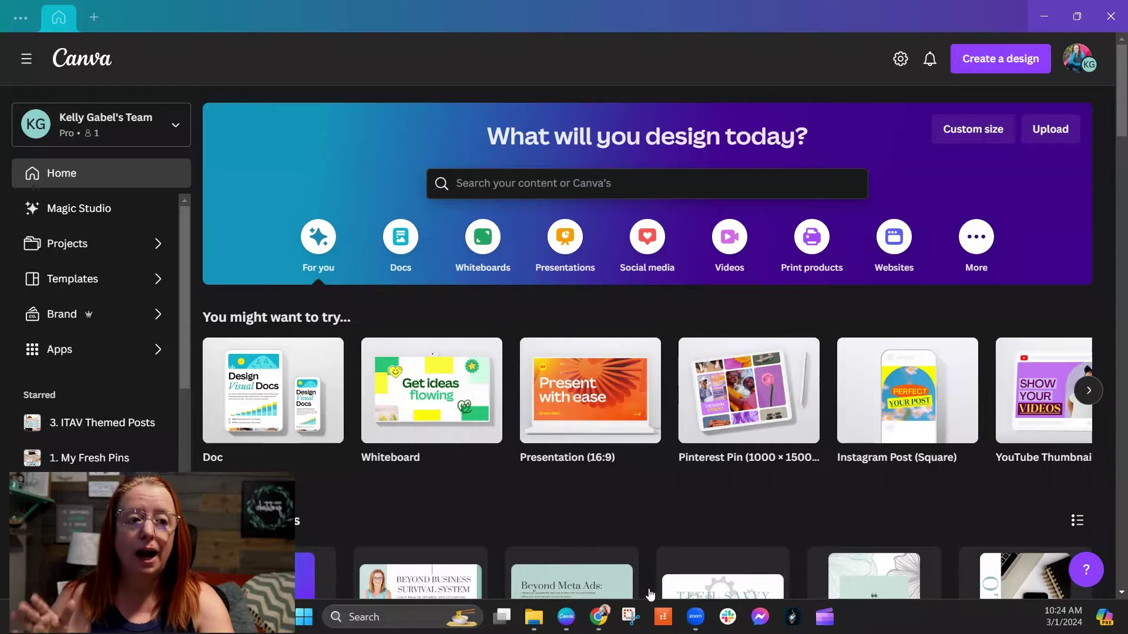
Switch from Canva to the Pinterest Strategy Trello board in Chrome
mouse_move(598, 617)
left_click(680, 543)
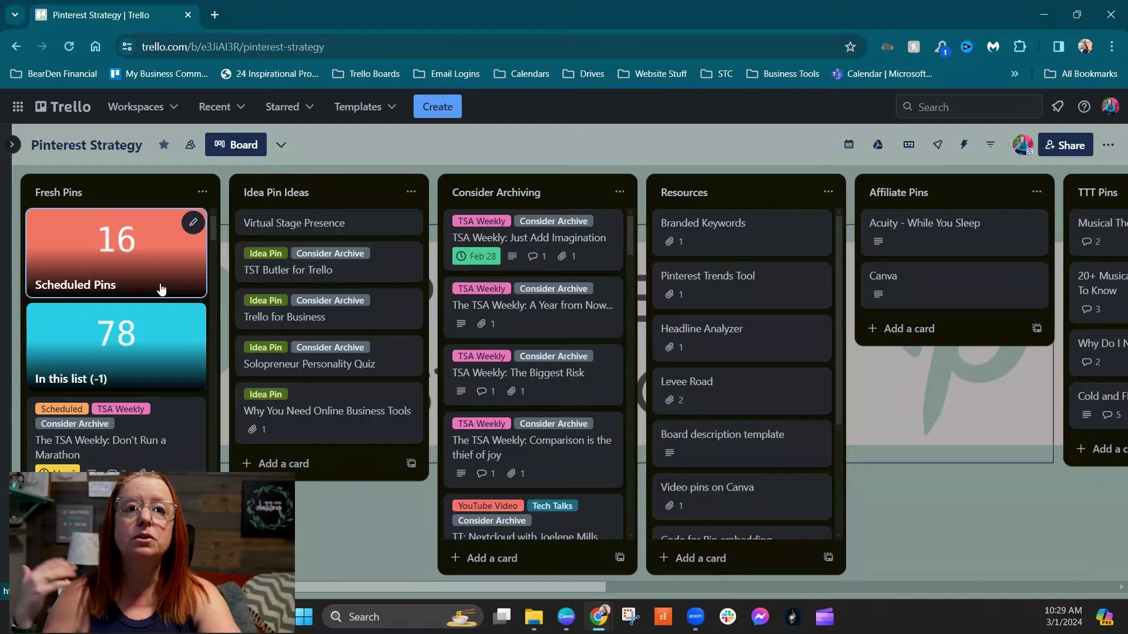
Scroll the Fresh Pins list and open the 'How to Create Your First Trello Board' card
scroll(124, 239, "down", 10)
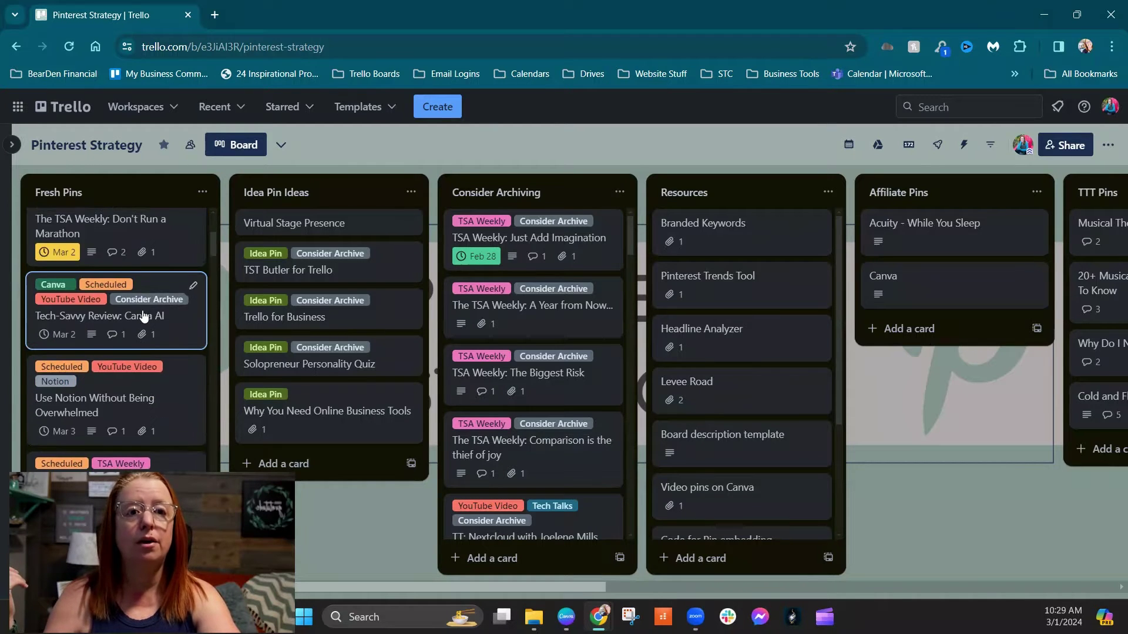
scroll(145, 318, "down", 10)
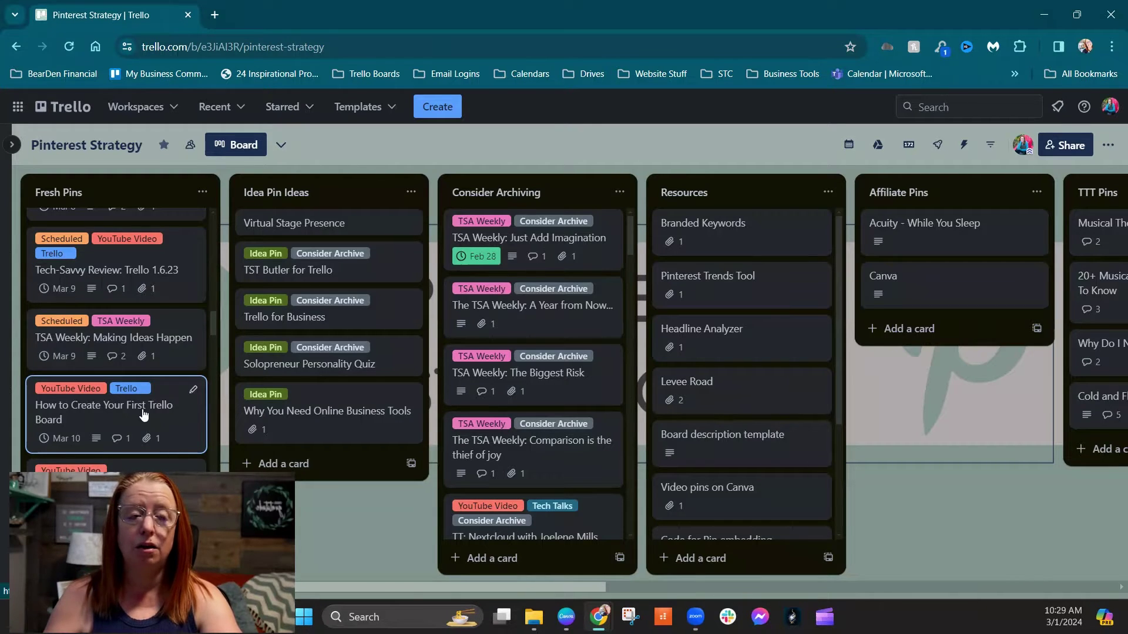
left_click(143, 413)
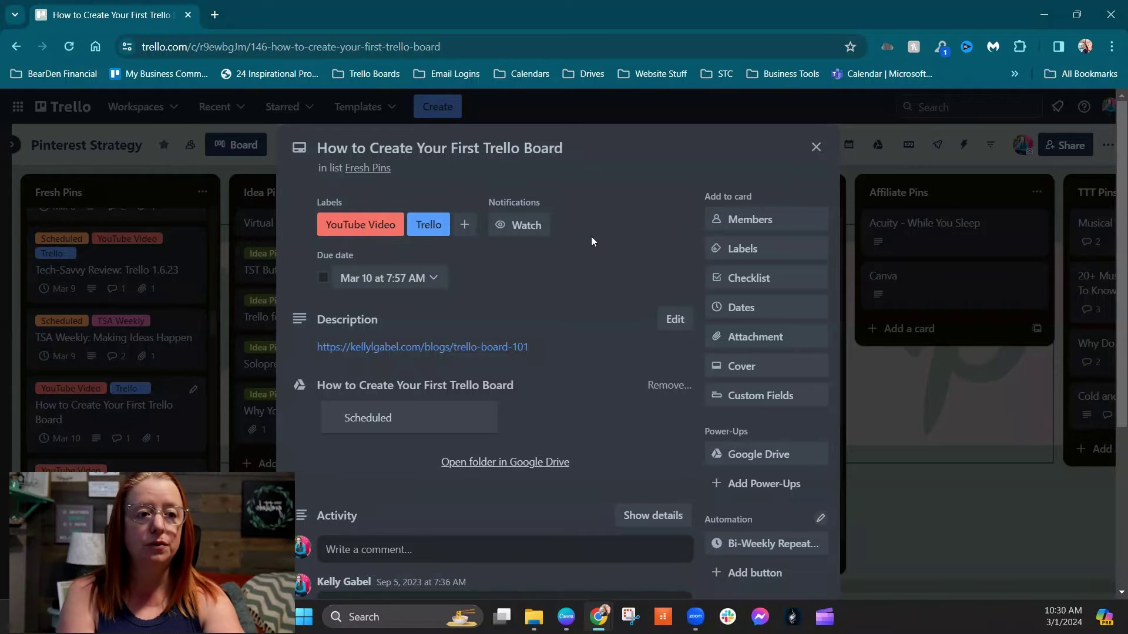
Leave the Trello card and bring up the Canva home page
left_click(564, 623)
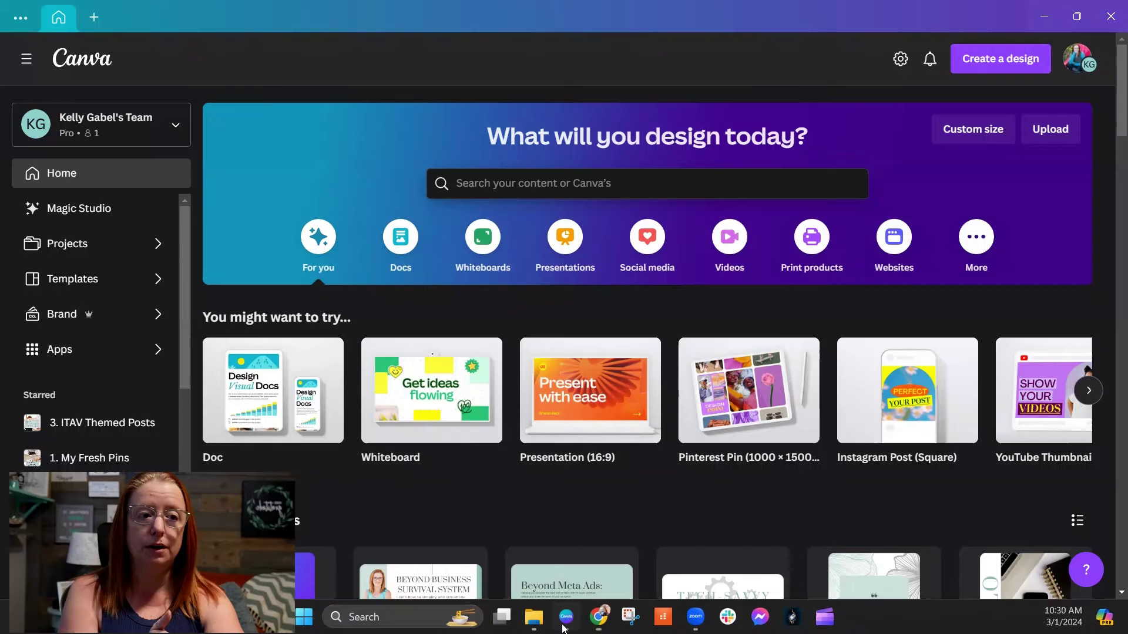
Open the 1. My Fresh Pins project and its YouTube Content Pins folder
left_click(71, 461)
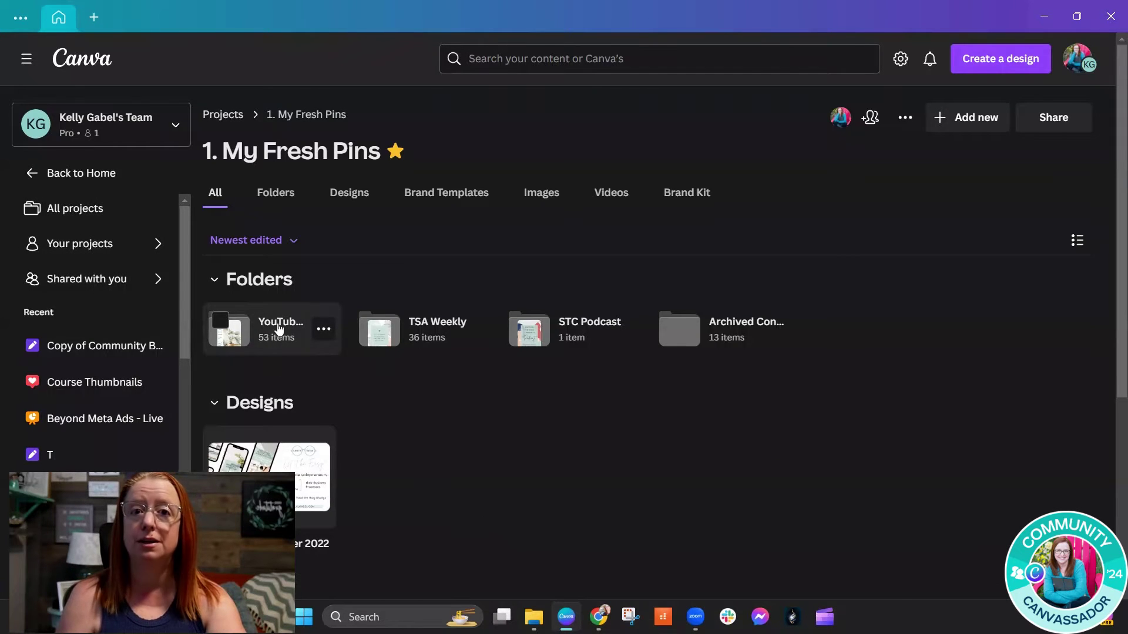
left_click(279, 329)
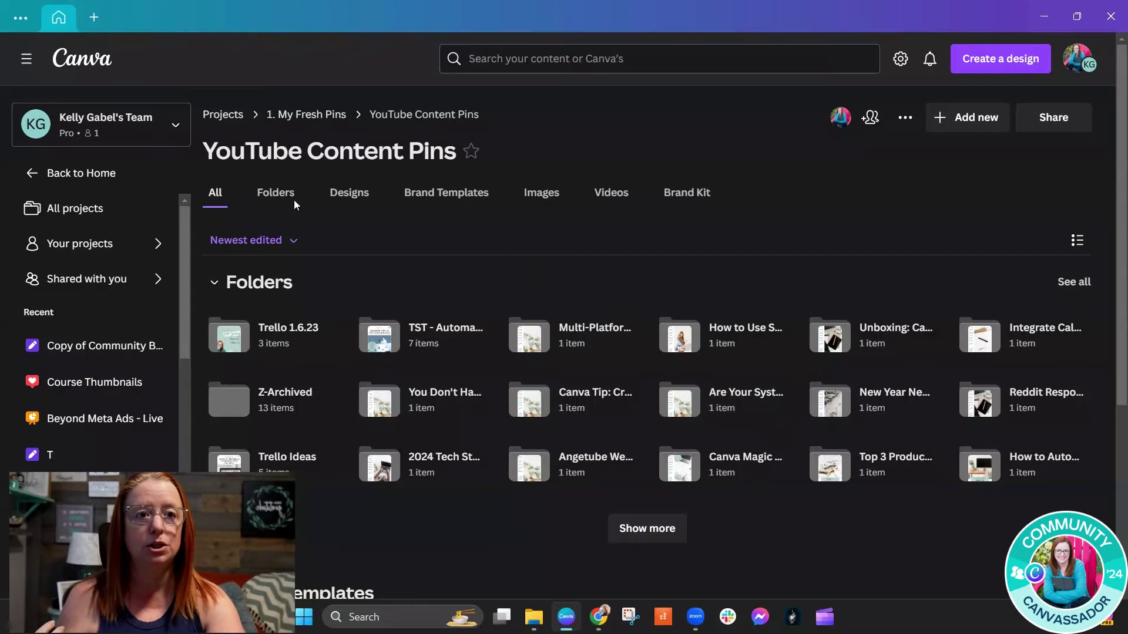
Show only the folders and sort them by Name (A-Z)
left_click(271, 193)
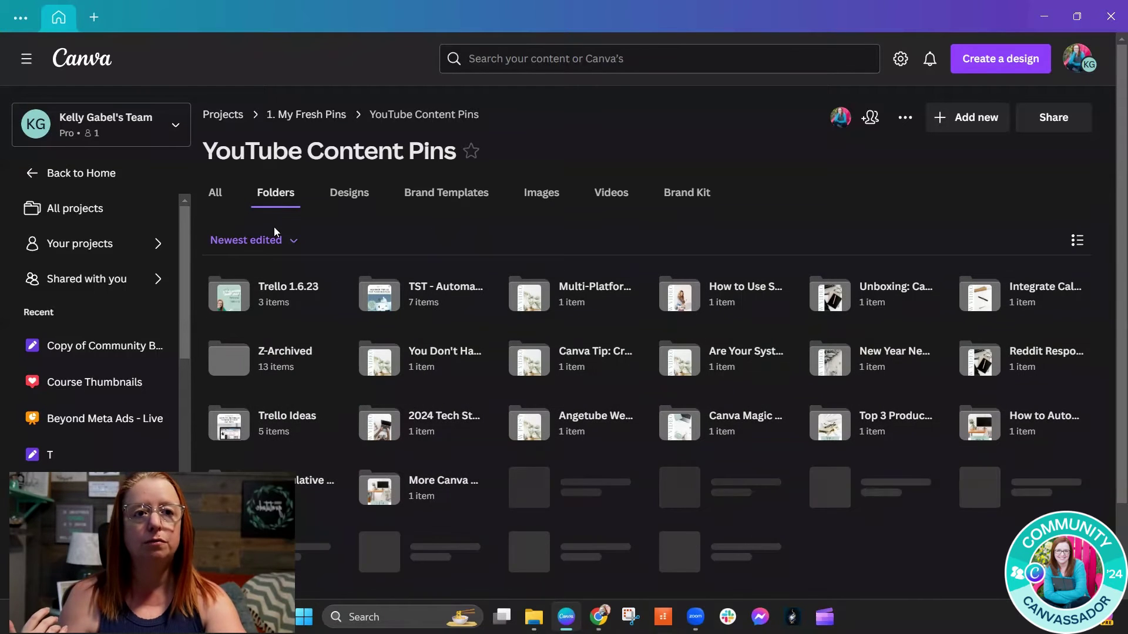
left_click(276, 241)
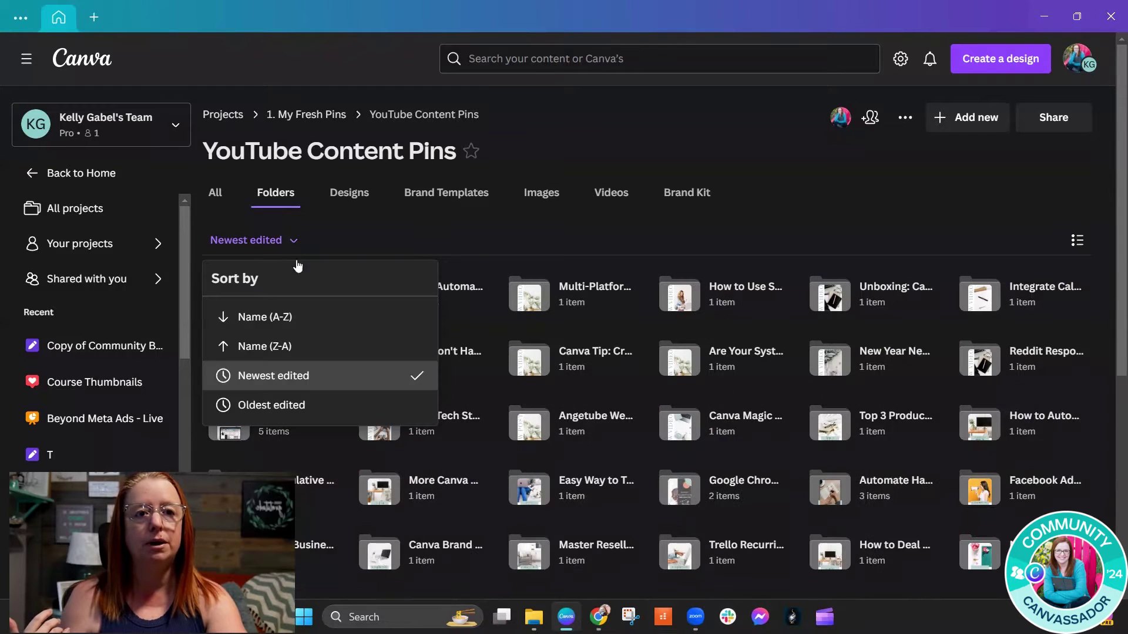
left_click(295, 318)
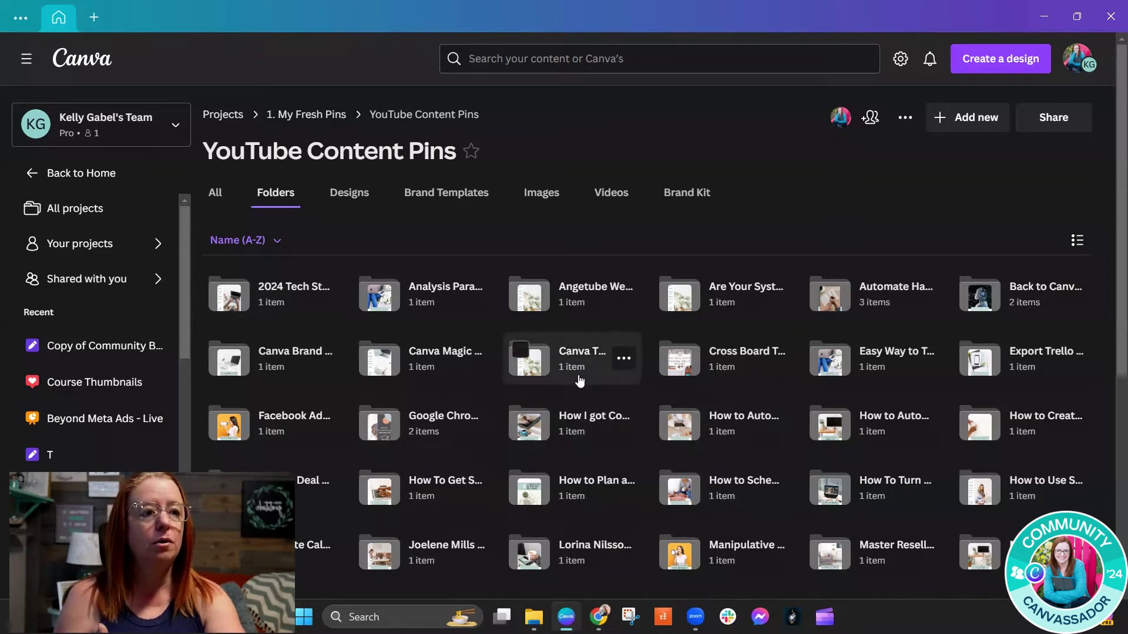
scroll(580, 381, "down", 3)
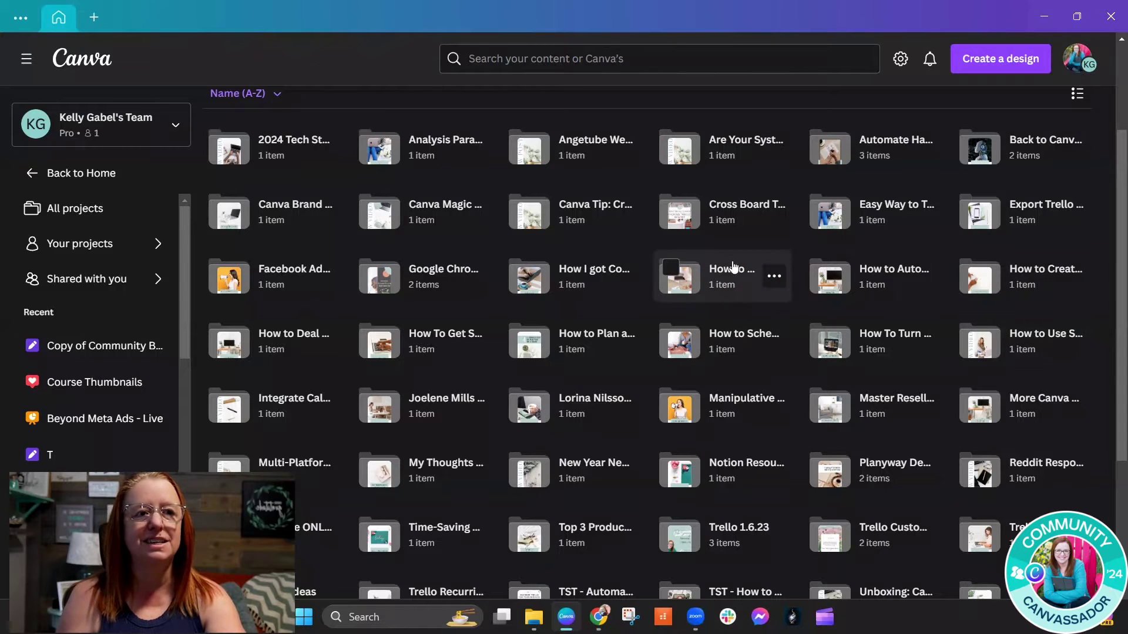
scroll(1010, 297, "up", 3)
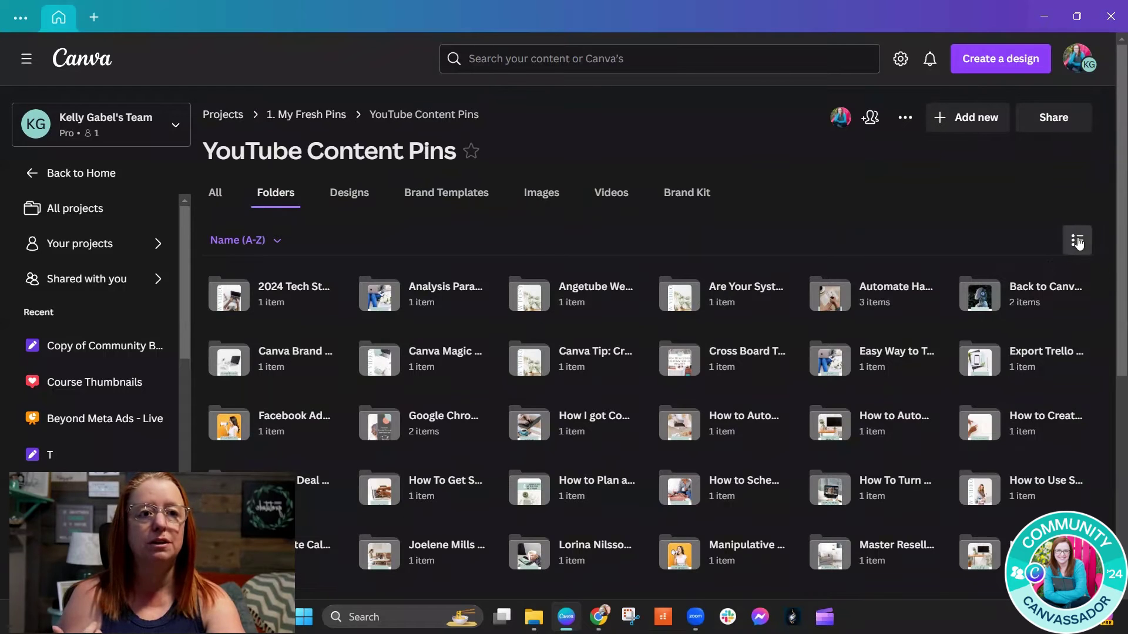
Switch to list view and open the 'How to Create Your First Trello Board' folder
left_click(1078, 243)
scroll(376, 319, "down", 3)
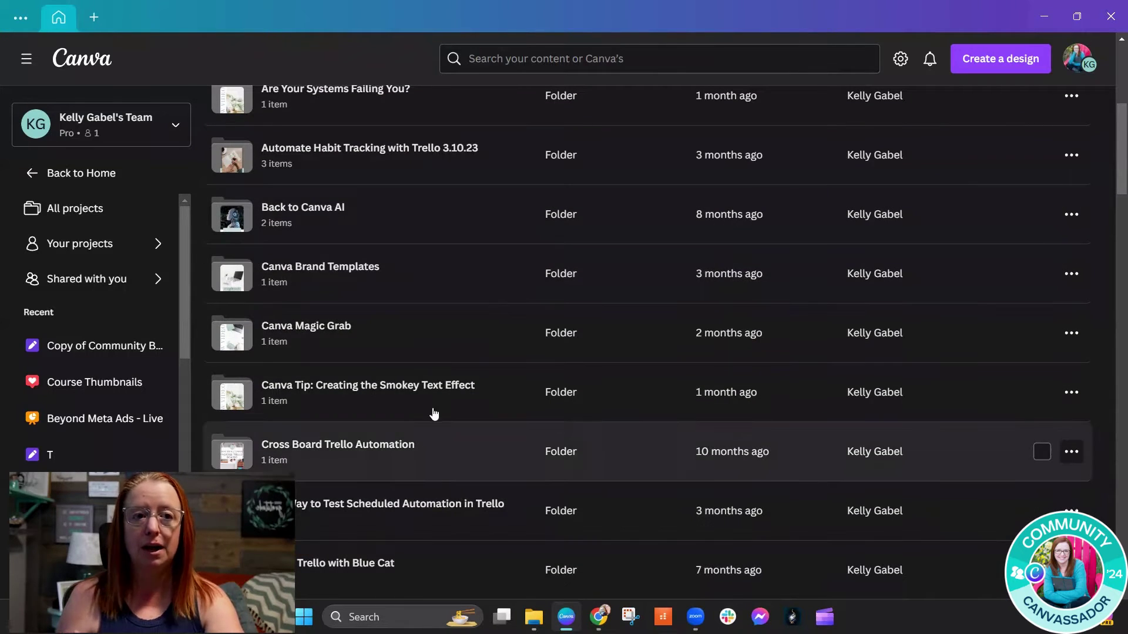
scroll(433, 344, "down", 3)
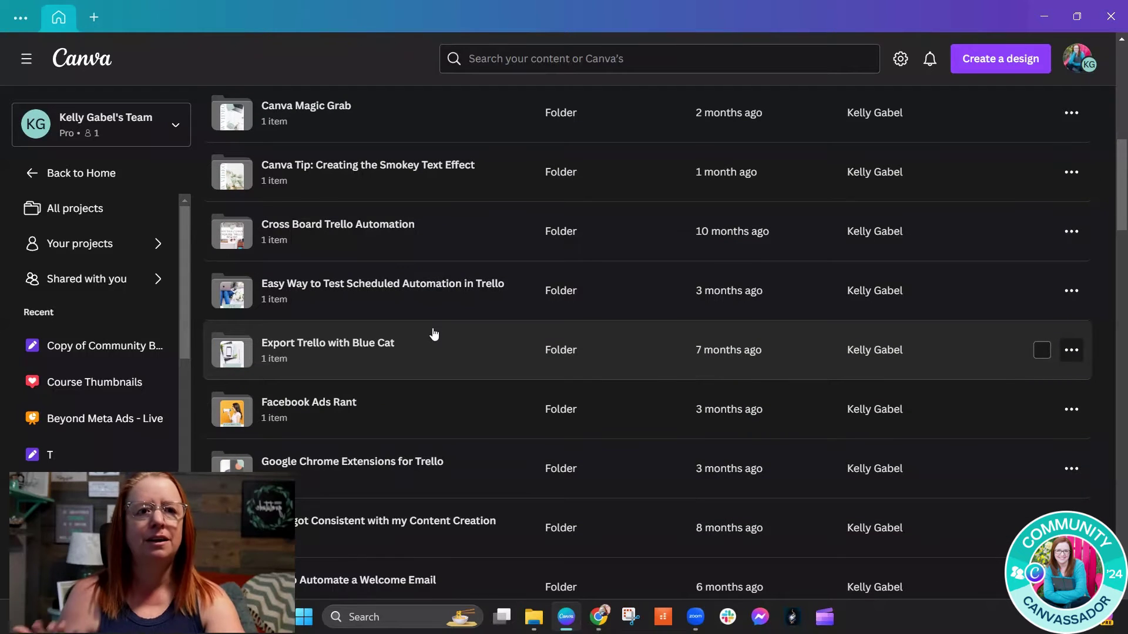
scroll(434, 334, "down", 4)
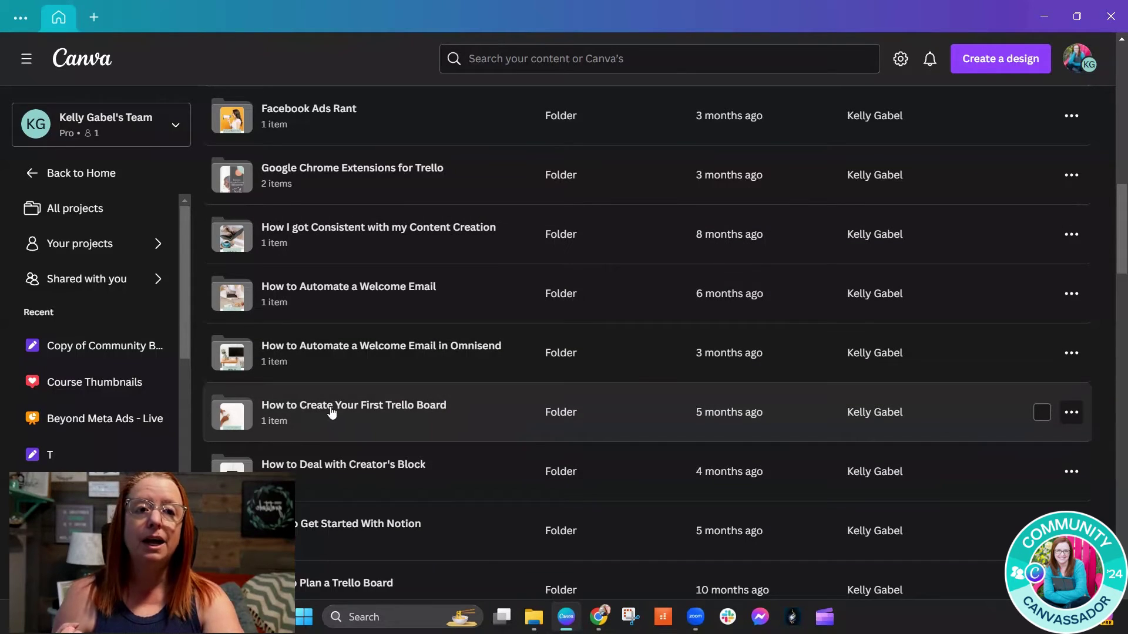
left_click(330, 409)
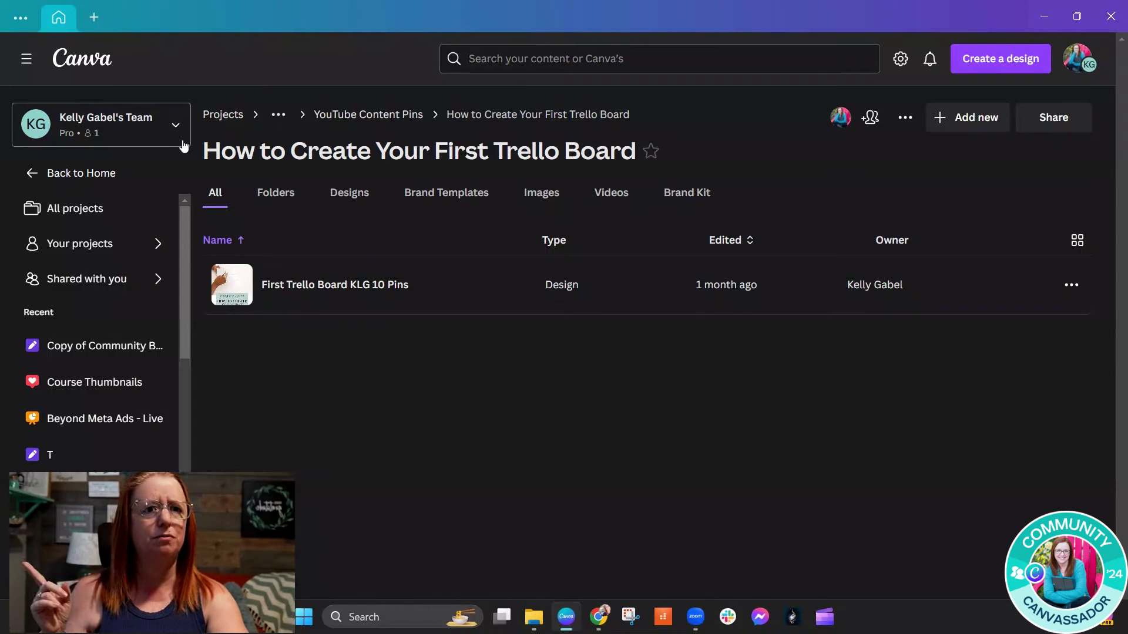
Return to 1. My Fresh Pins via the breadcrumb and switch to grid view
left_click(278, 115)
left_click(329, 151)
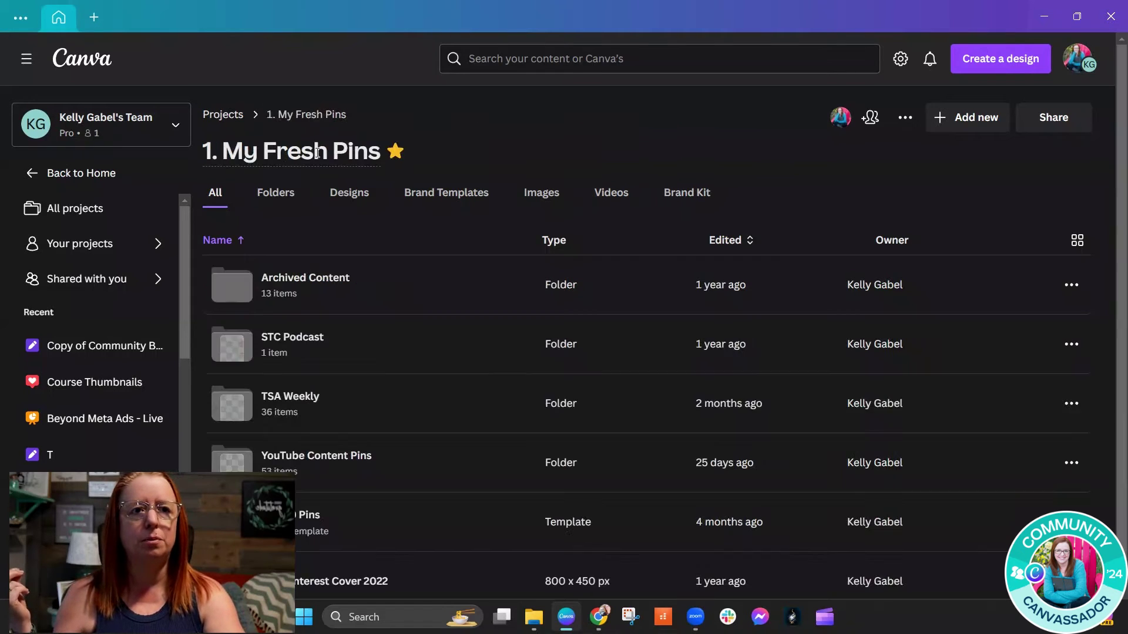
scroll(582, 245, "down", 1)
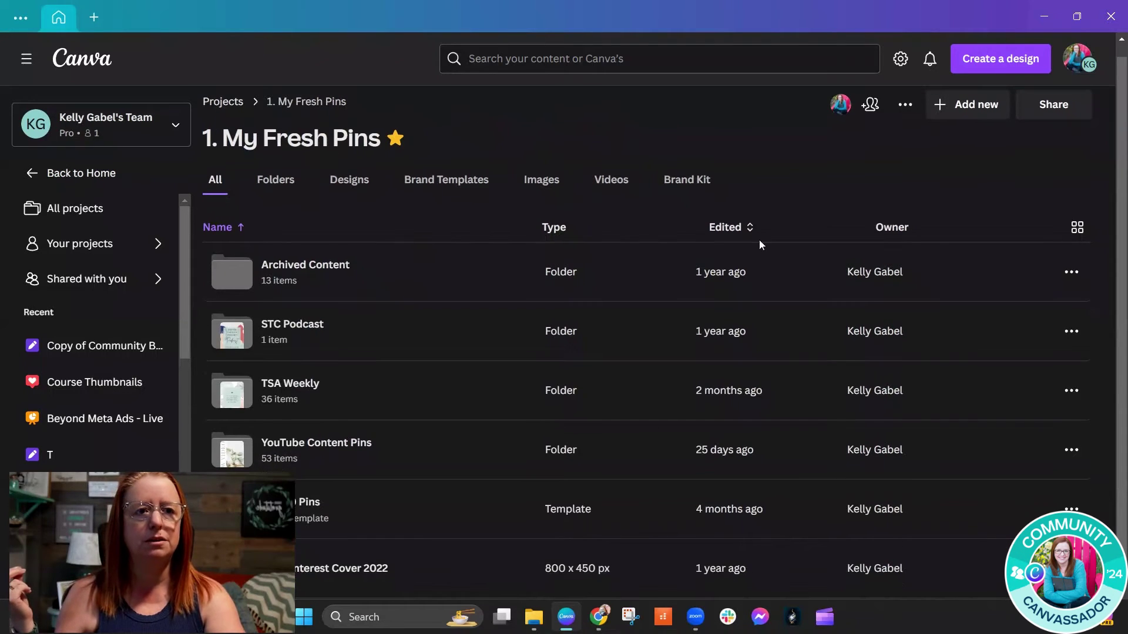
left_click(1077, 227)
Reopen YouTube Content Pins and the How to Create Your First Trello Board folder
scroll(452, 311, "down", 5)
mouse_move(287, 404)
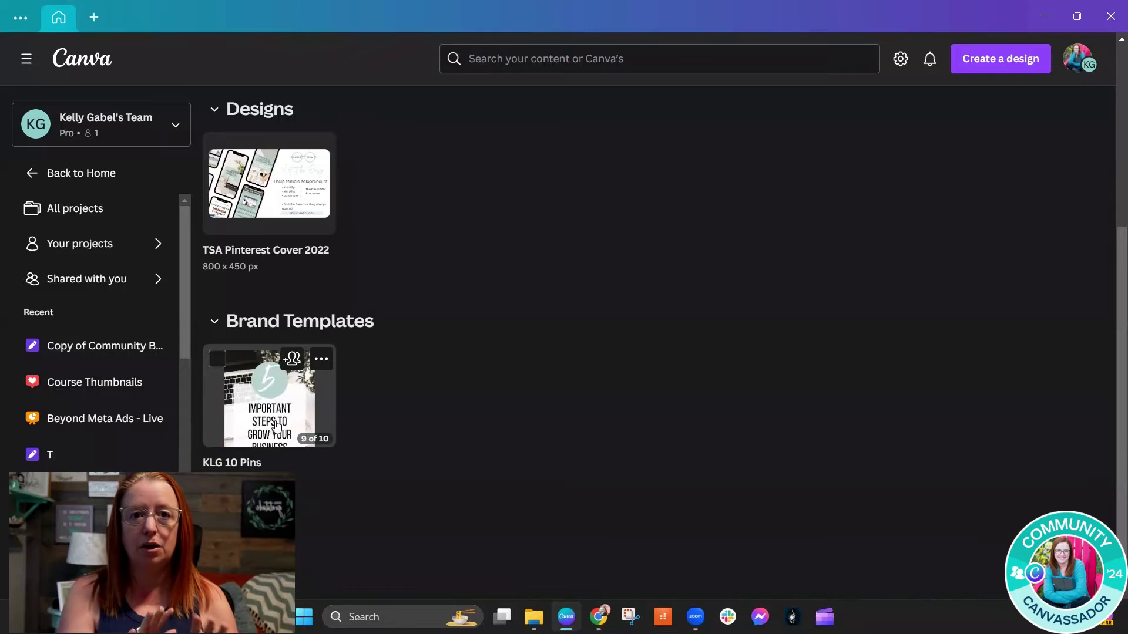
scroll(799, 419, "up", 5)
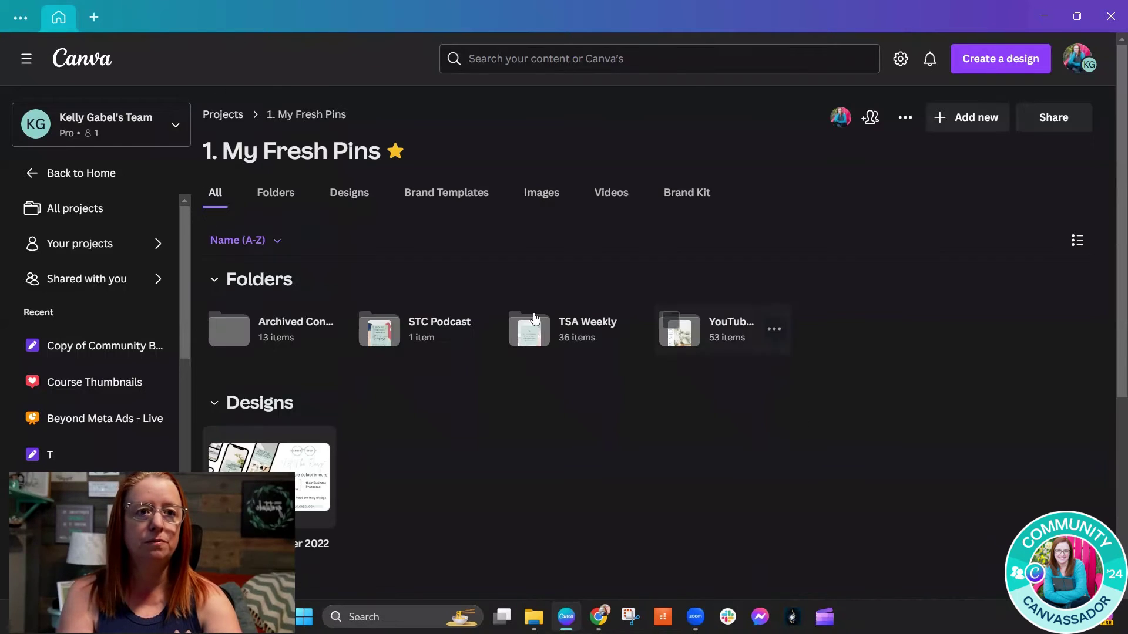
left_click(727, 335)
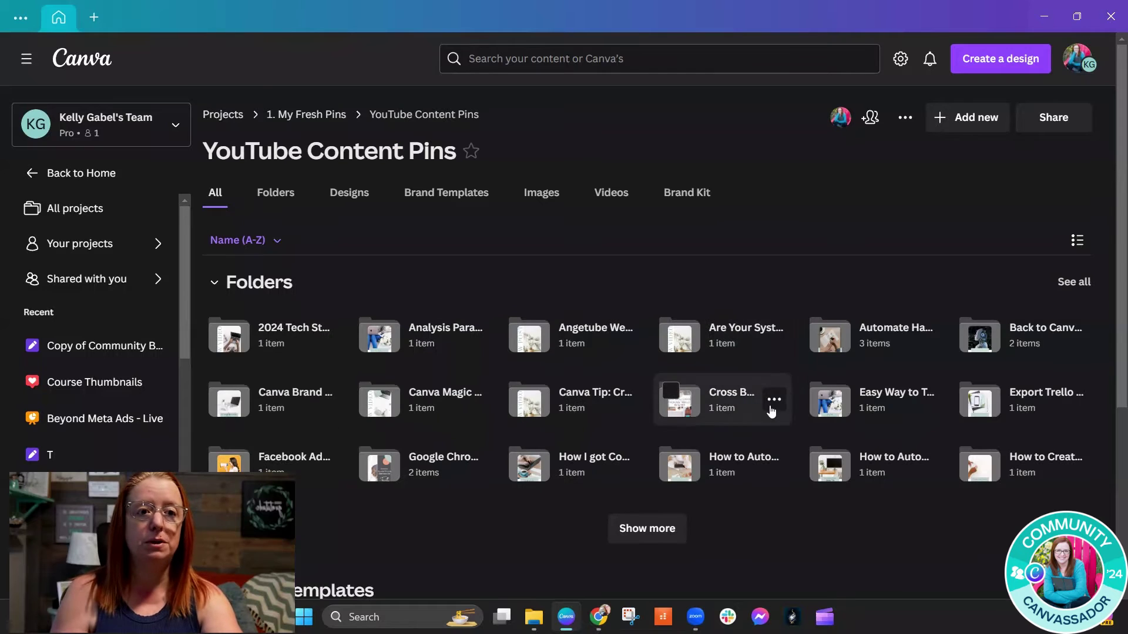
left_click(1026, 468)
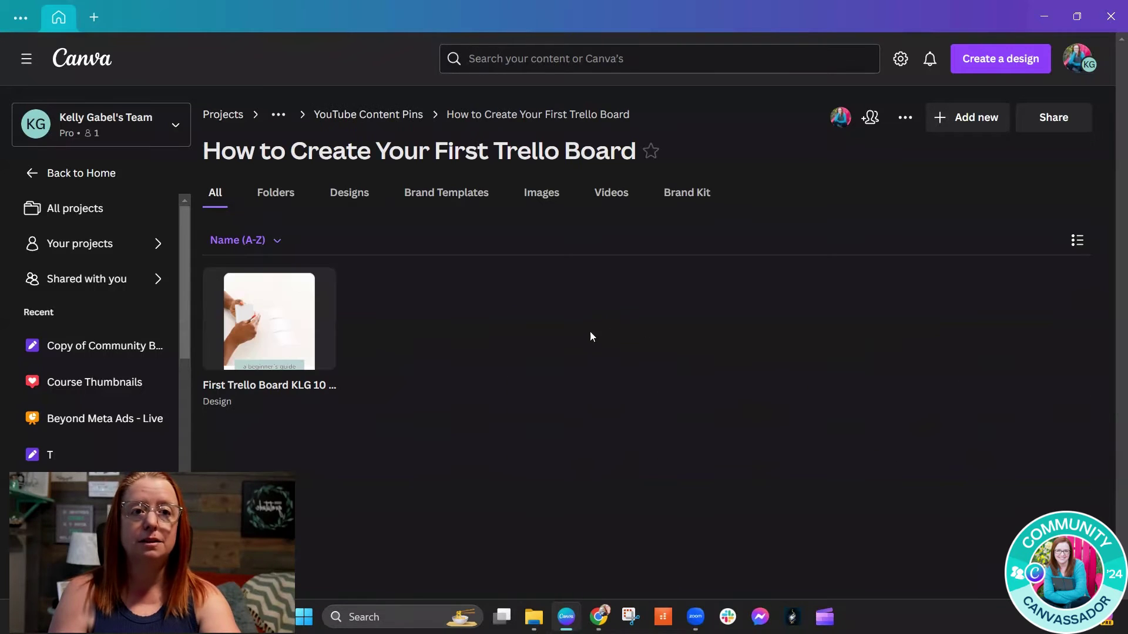
Open the First Trello Board KLG 10 Pins design and page through to page 5, the kitchen pin
left_click(275, 341)
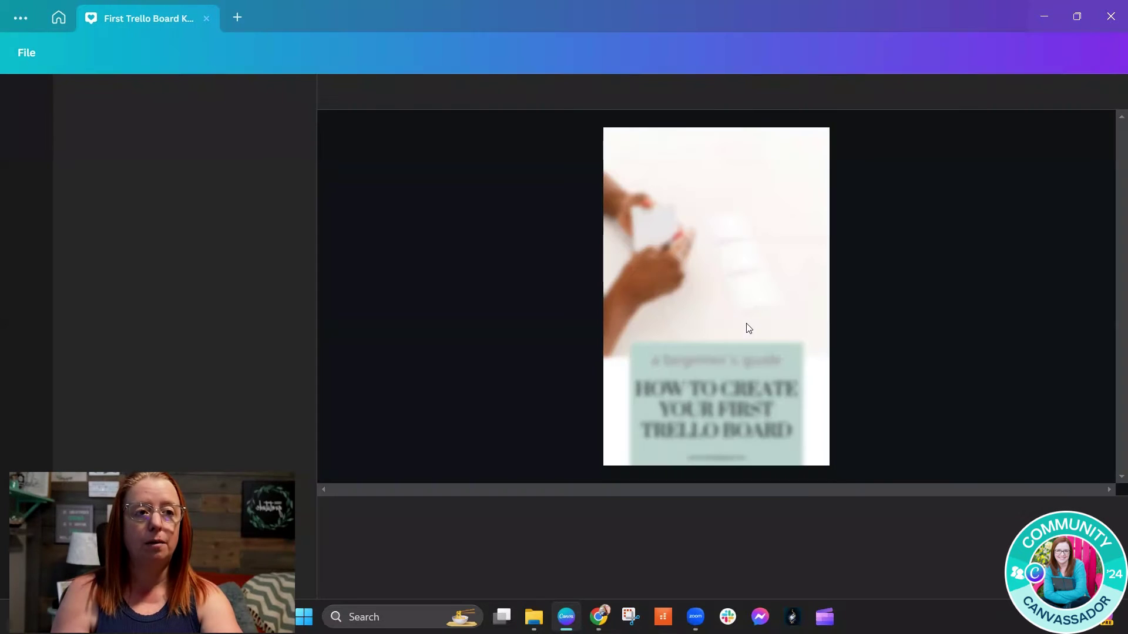
scroll(575, 414, "down", 3)
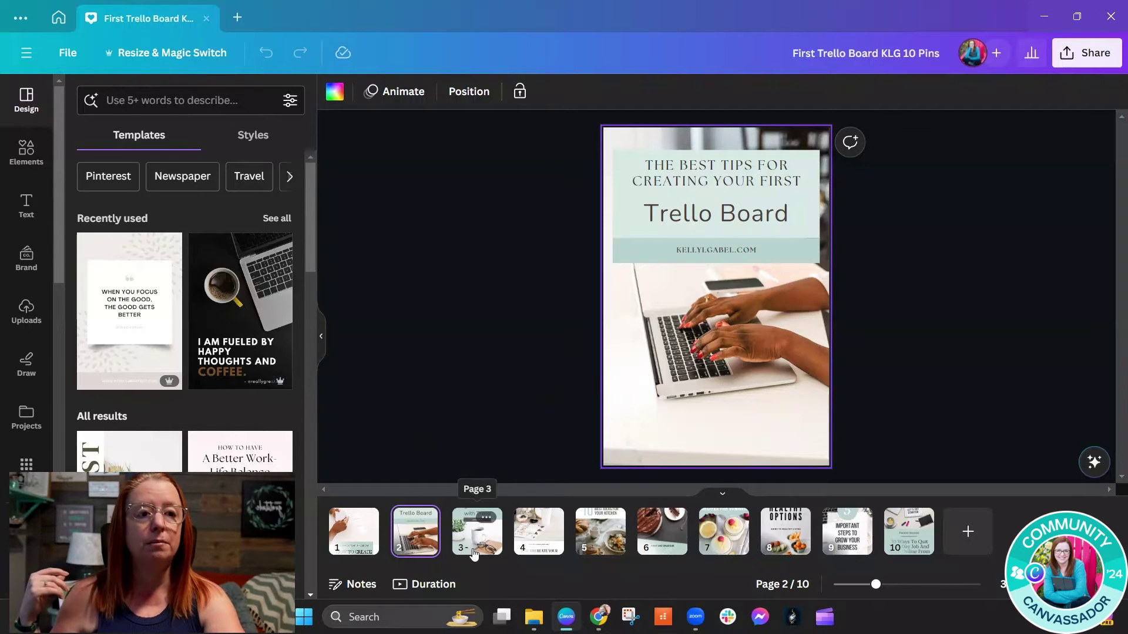
left_click(475, 532)
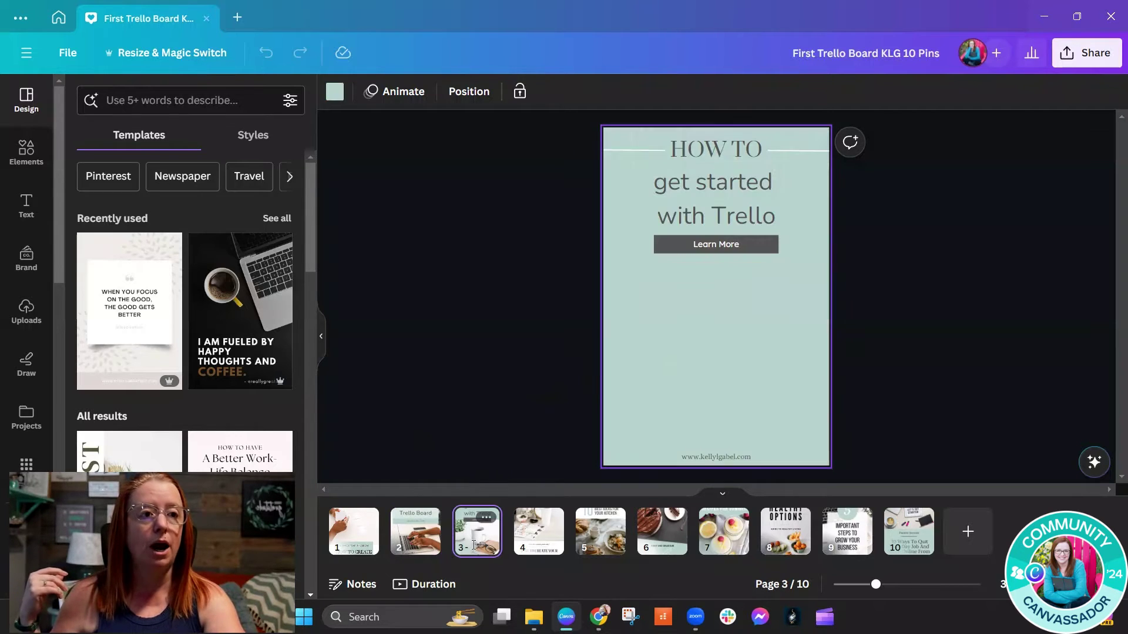
left_click(540, 537)
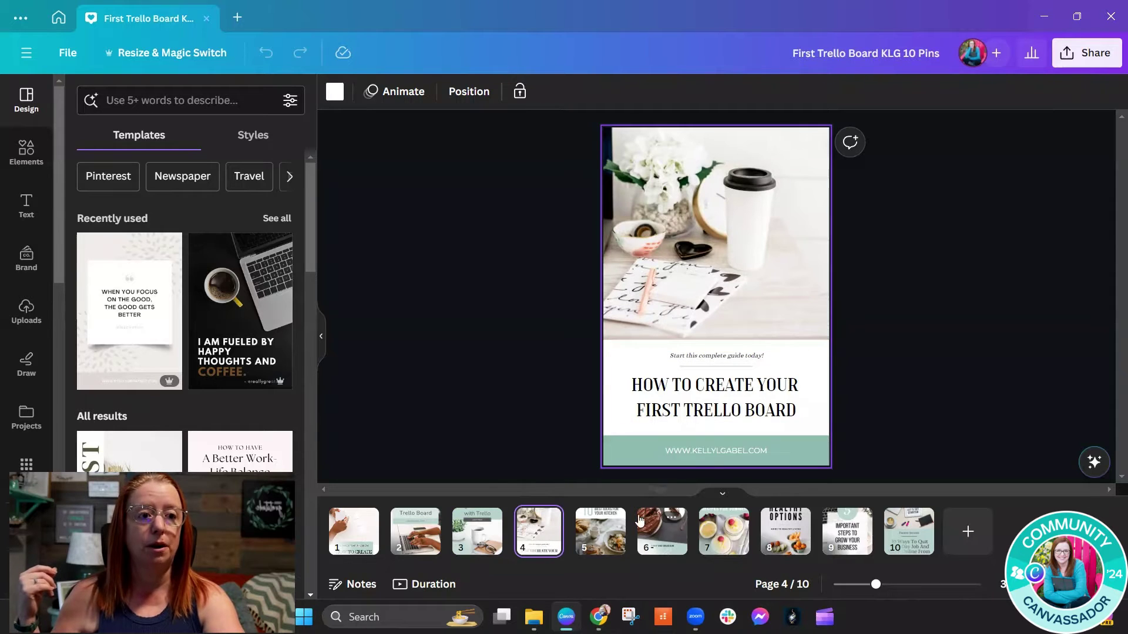
left_click(609, 539)
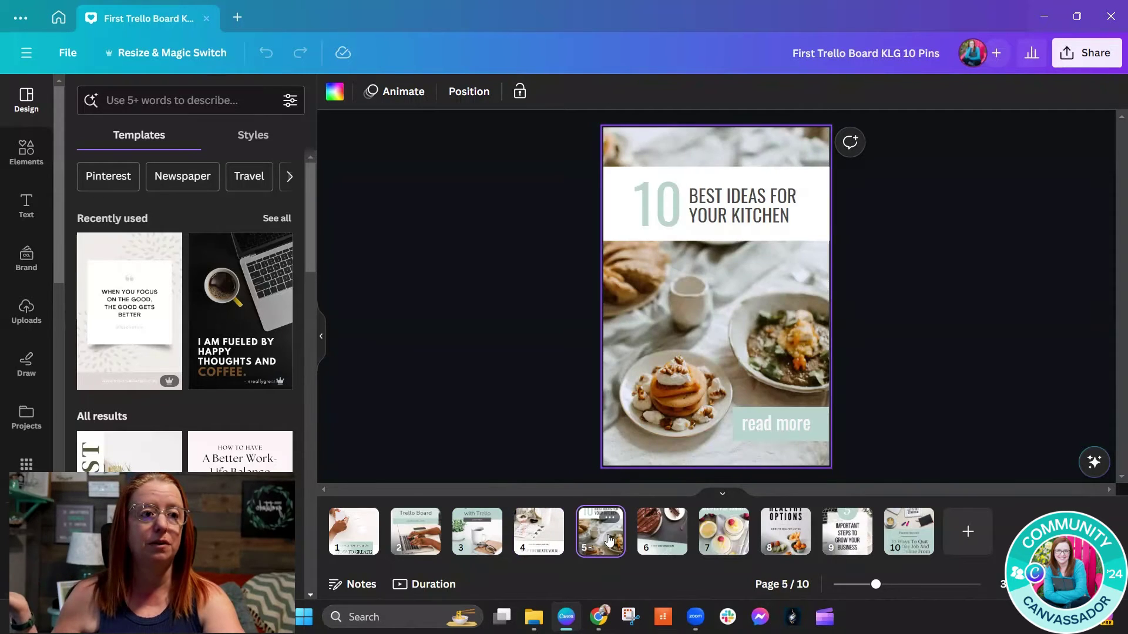
Replace the large '10' with 'Trello' and resize its box to fit one line
left_click(649, 220)
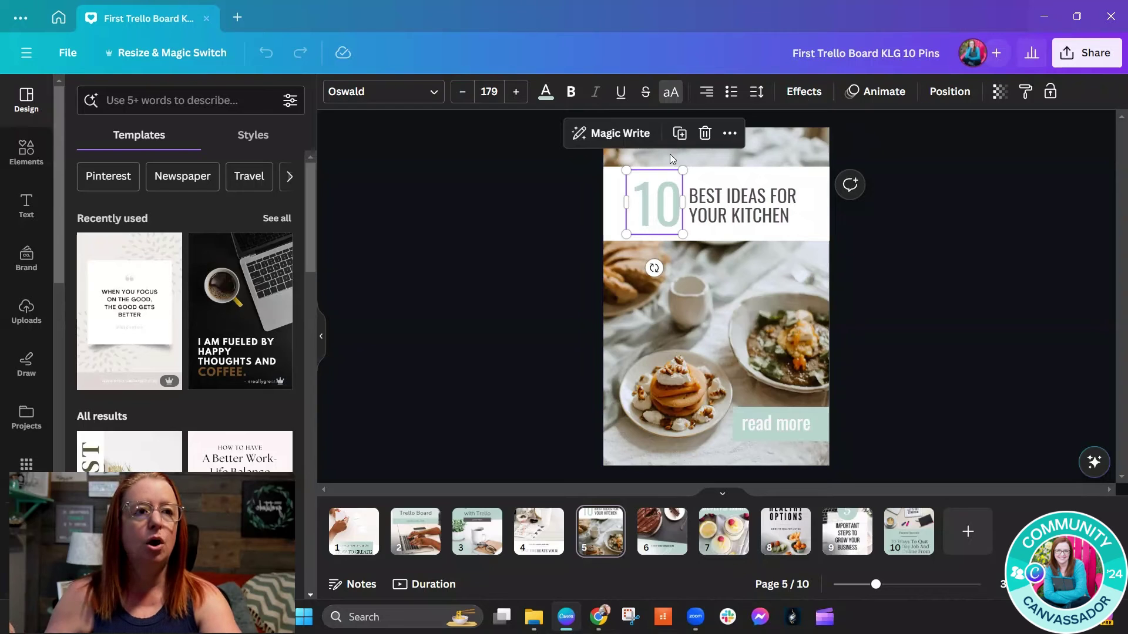
left_click_drag(670, 181, 641, 213)
double_click(642, 217)
type("Trello")
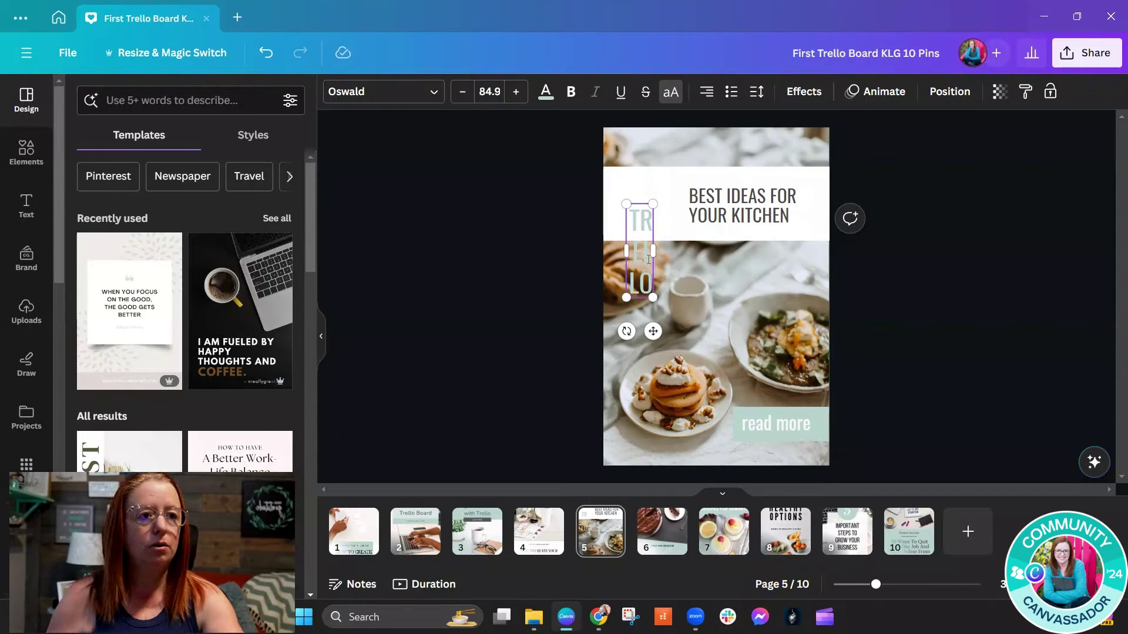
left_click_drag(654, 250, 688, 253)
left_click_drag(624, 235, 648, 211)
left_click(677, 247)
left_click(649, 222)
Change the heading to 'HOW TO CREATE YOUR FIRST BOARD' and the button to 'Watch now'
double_click(718, 209)
type("HOW T")
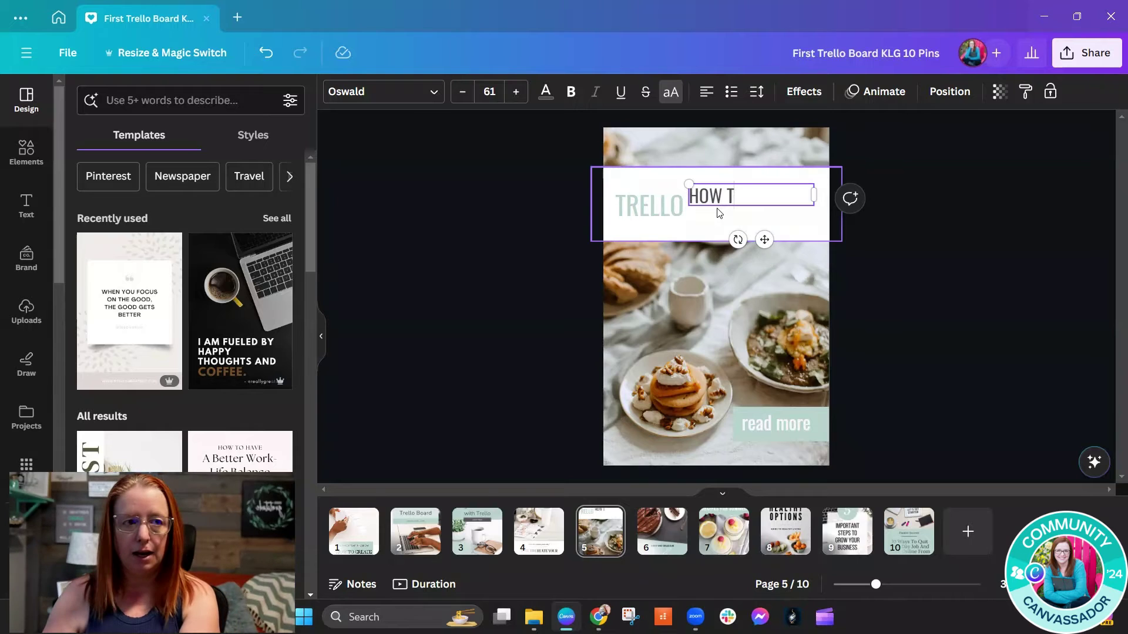
type("O CREATE YOUR FIRST BOARD")
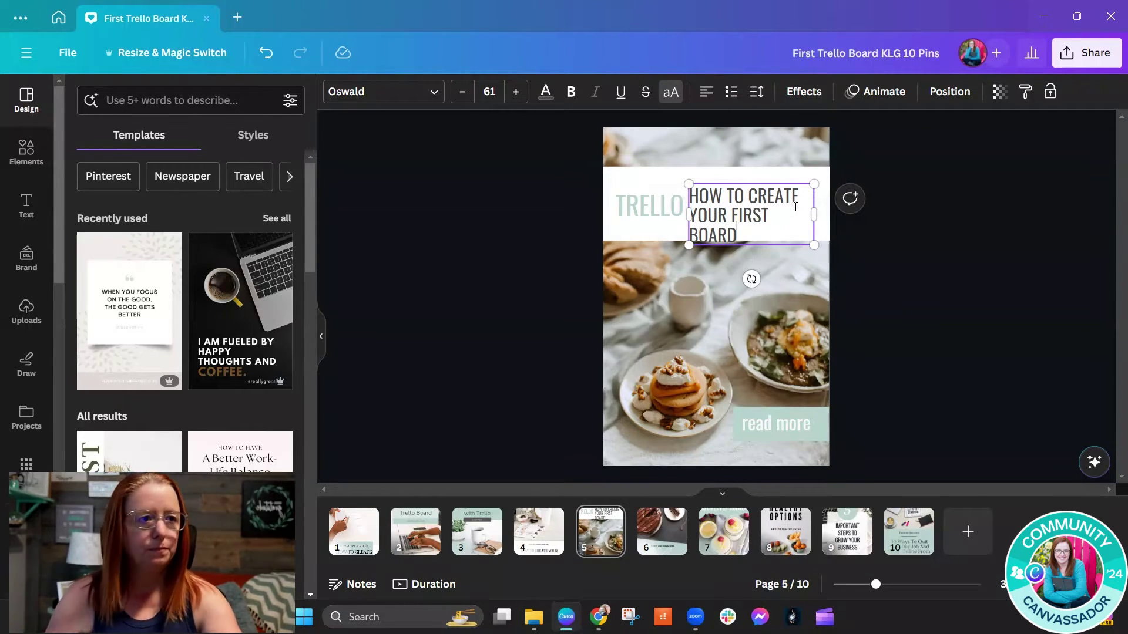
left_click_drag(817, 209, 824, 209)
left_click(929, 277)
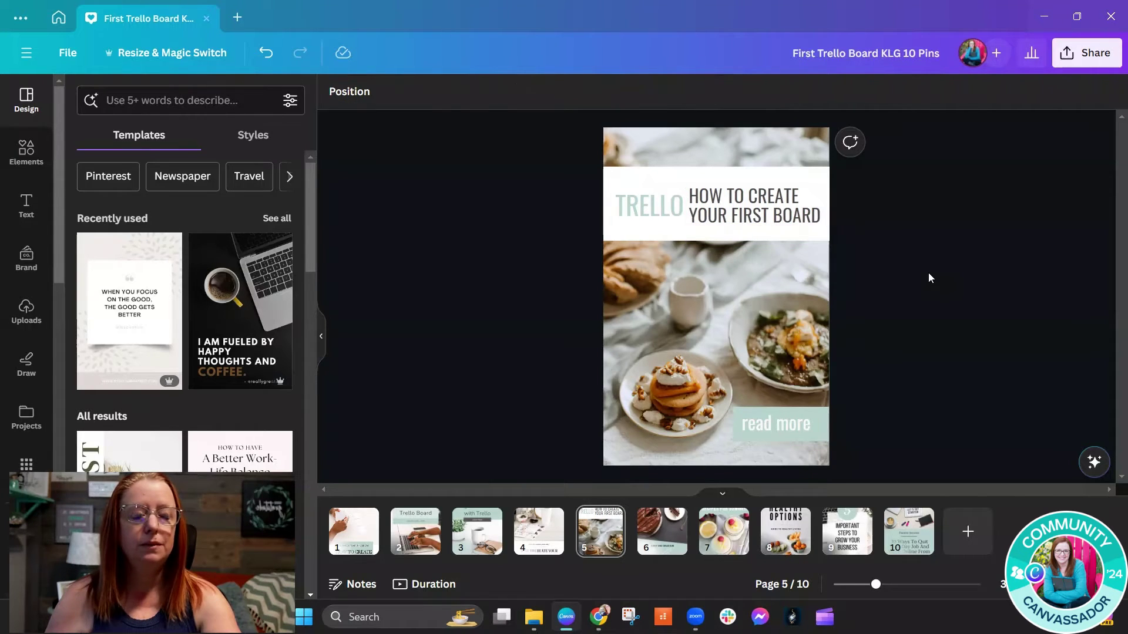
double_click(772, 426)
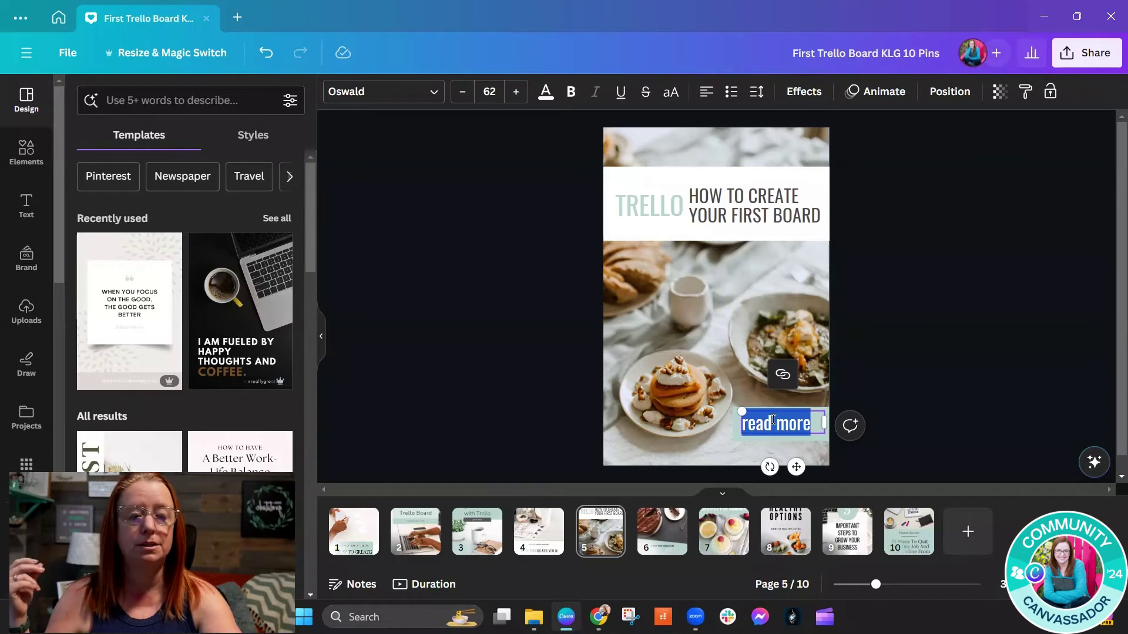
type("Watch now")
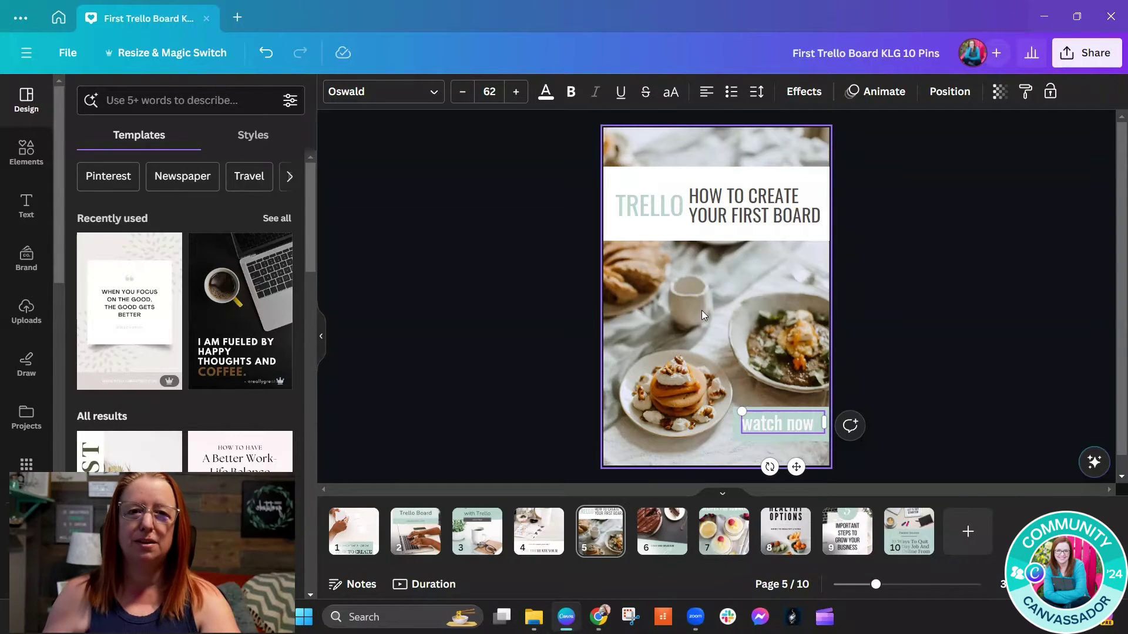
Drag the hands-with-phone photo from Uploads > Stock Images > Minty Favorites* onto page 5's background
left_click(27, 417)
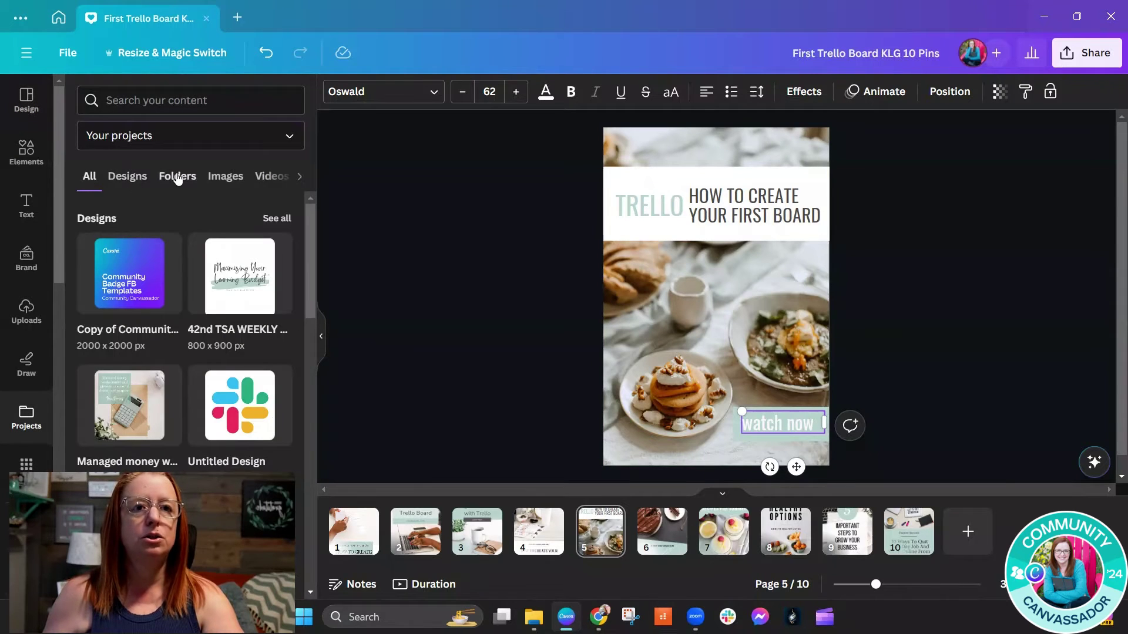
left_click(177, 177)
left_click(151, 435)
left_click(162, 157)
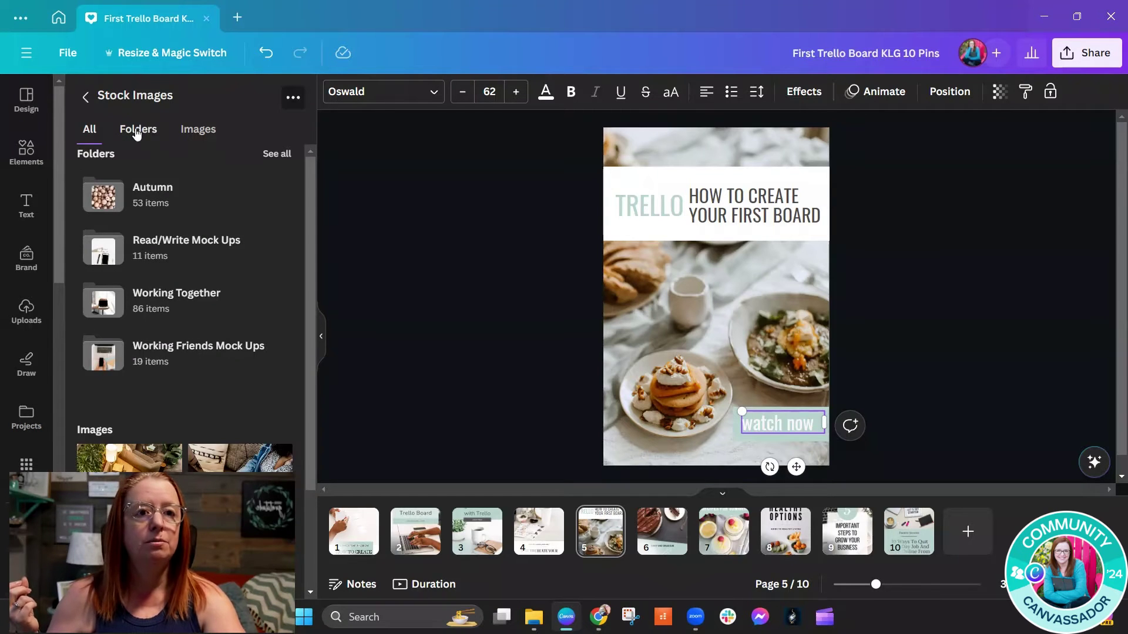
left_click(136, 131)
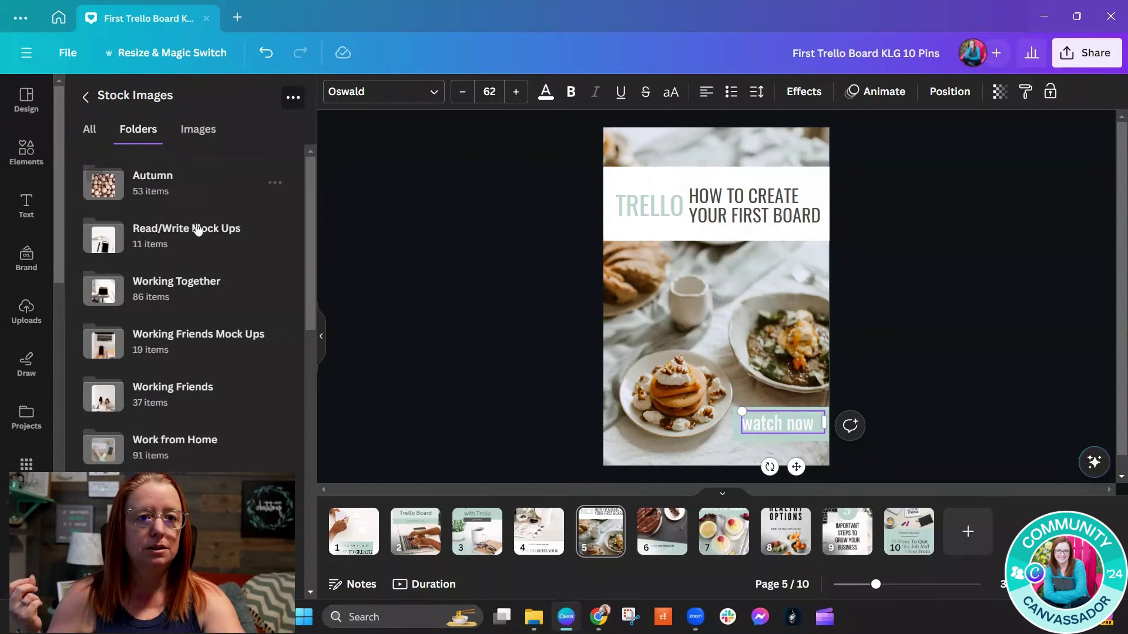
scroll(198, 232, "down", 6)
scroll(197, 252, "up", 4)
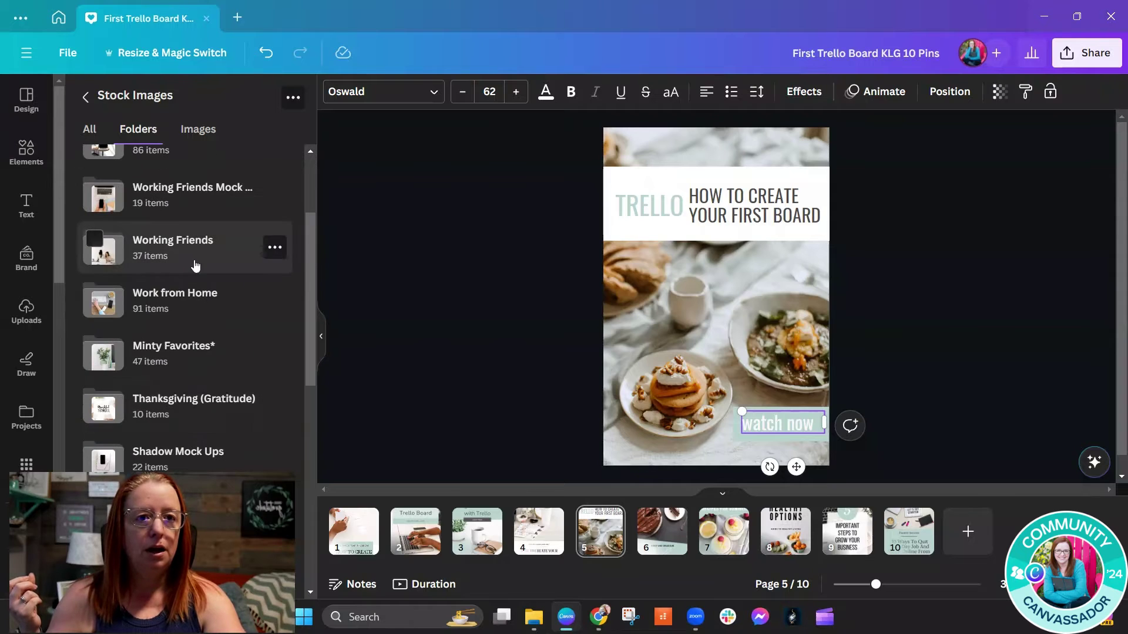
left_click(158, 349)
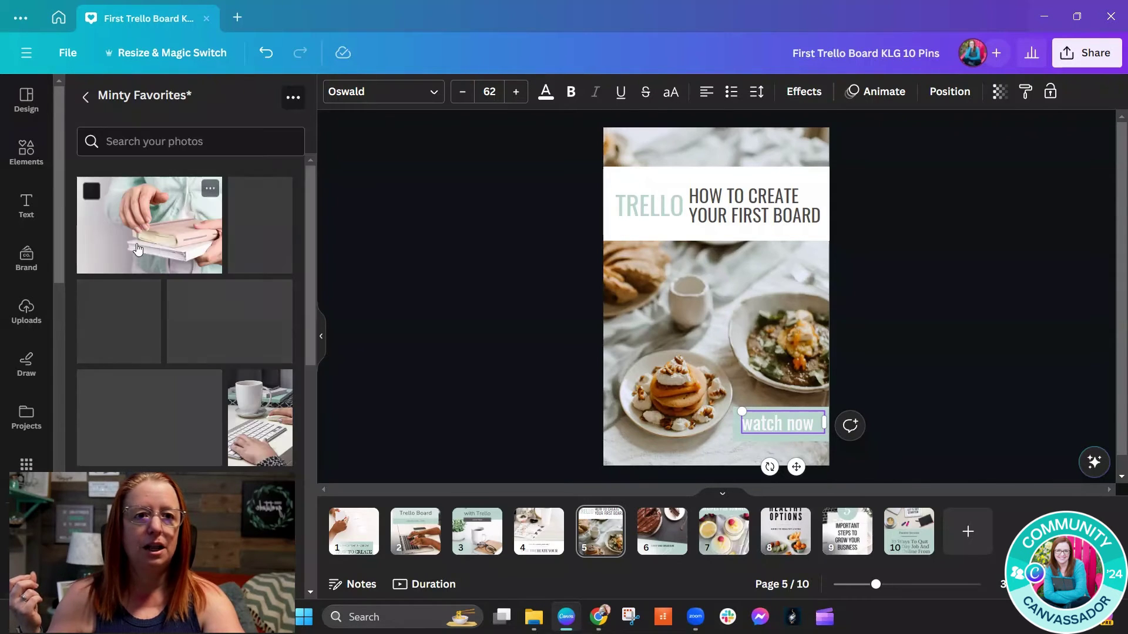
scroll(262, 310, "down", 2)
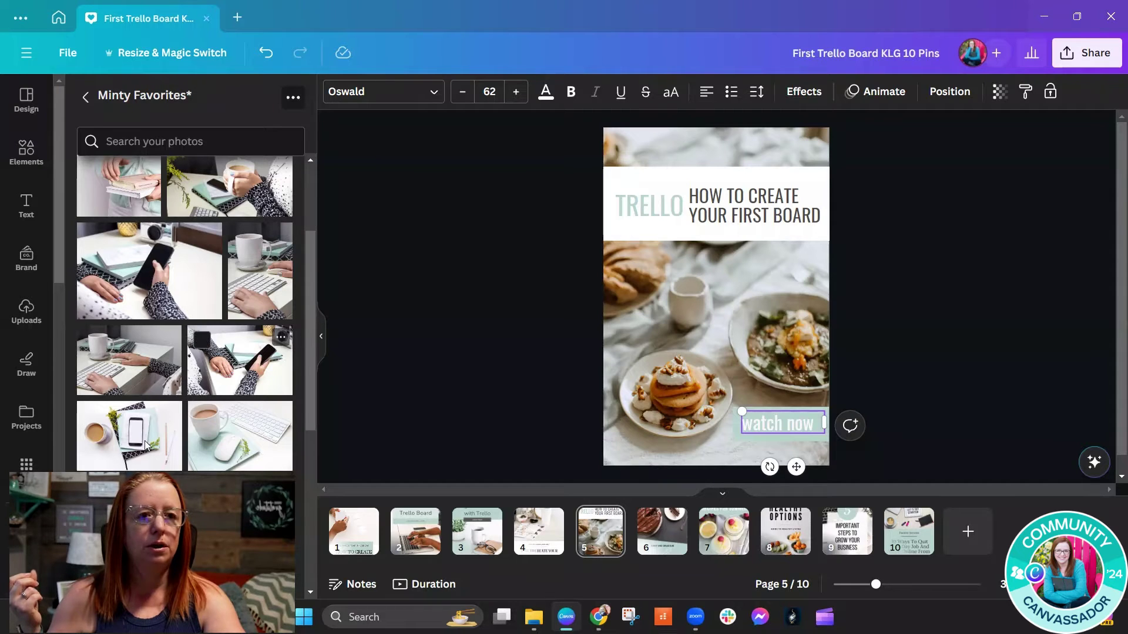
left_click_drag(241, 362, 623, 316)
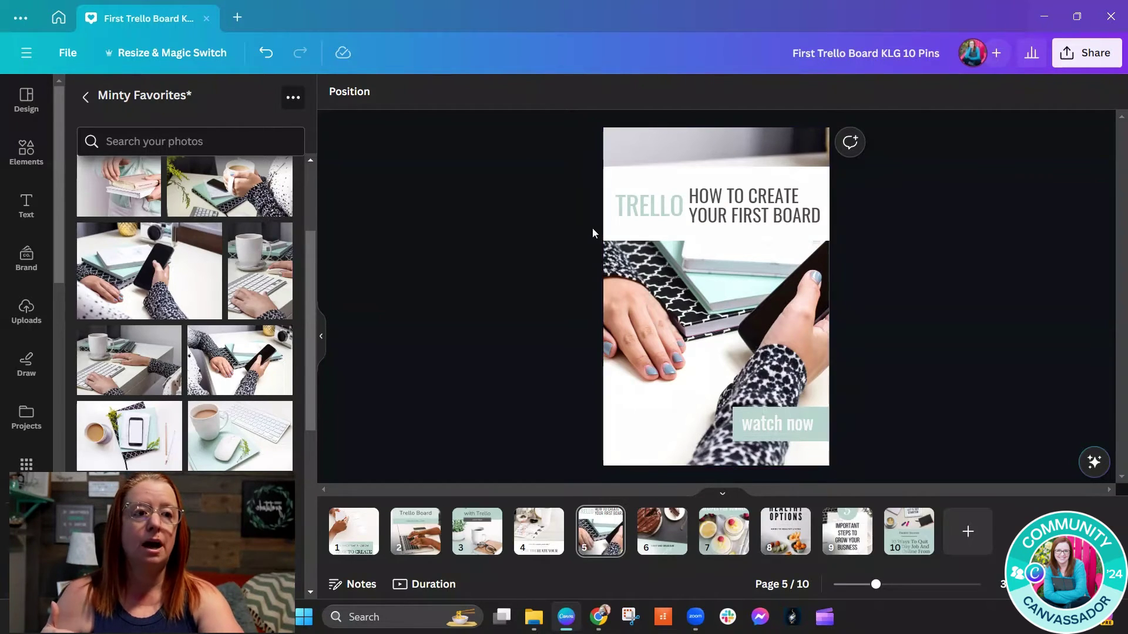
Start a Google Drive save targeting the Scheduled folder under How to Create Your First Trello Board
left_click(1094, 53)
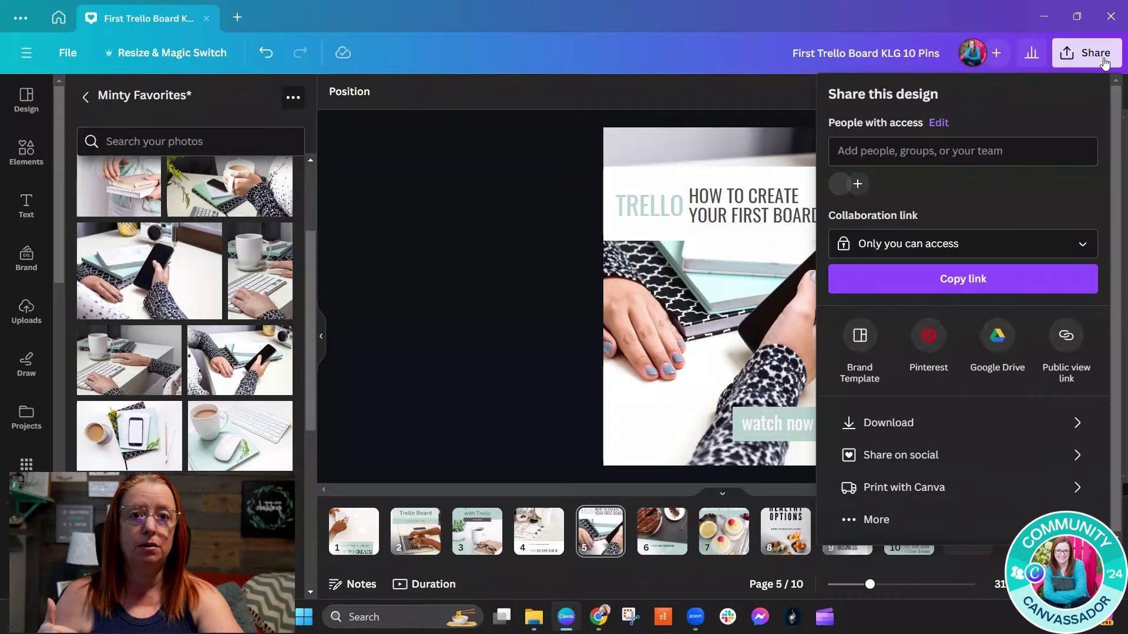
left_click(1006, 333)
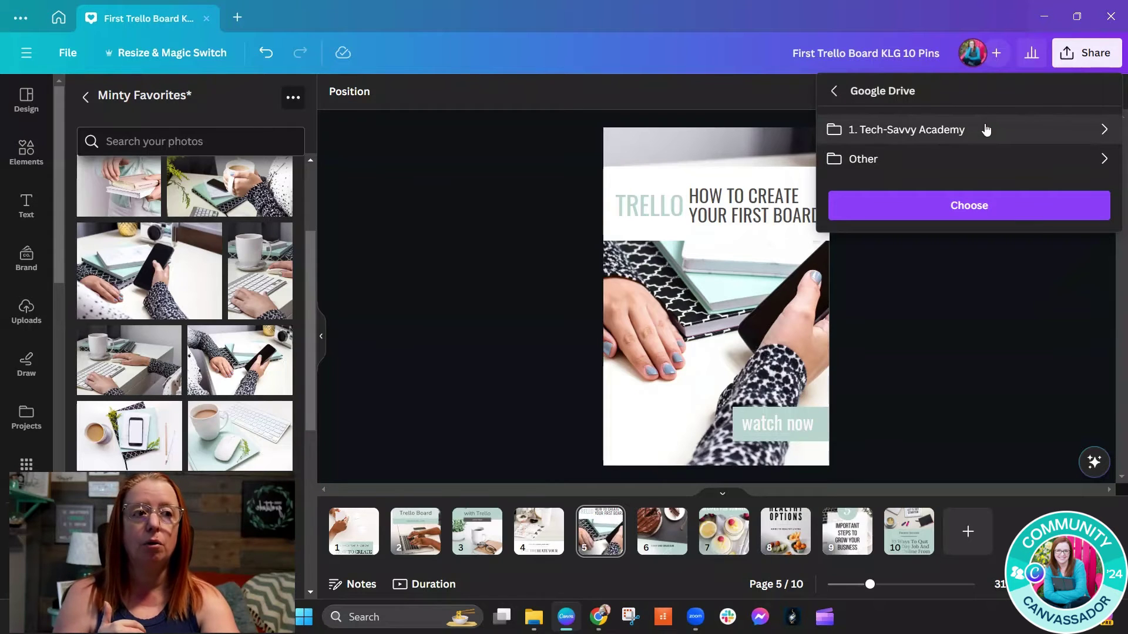
left_click(987, 130)
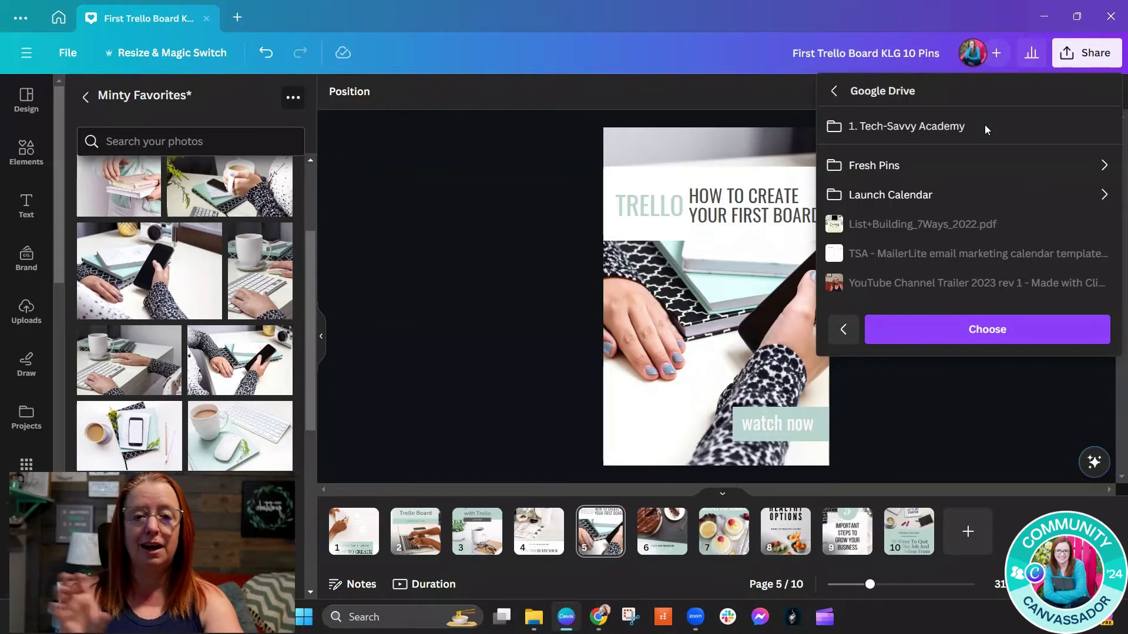
left_click(902, 168)
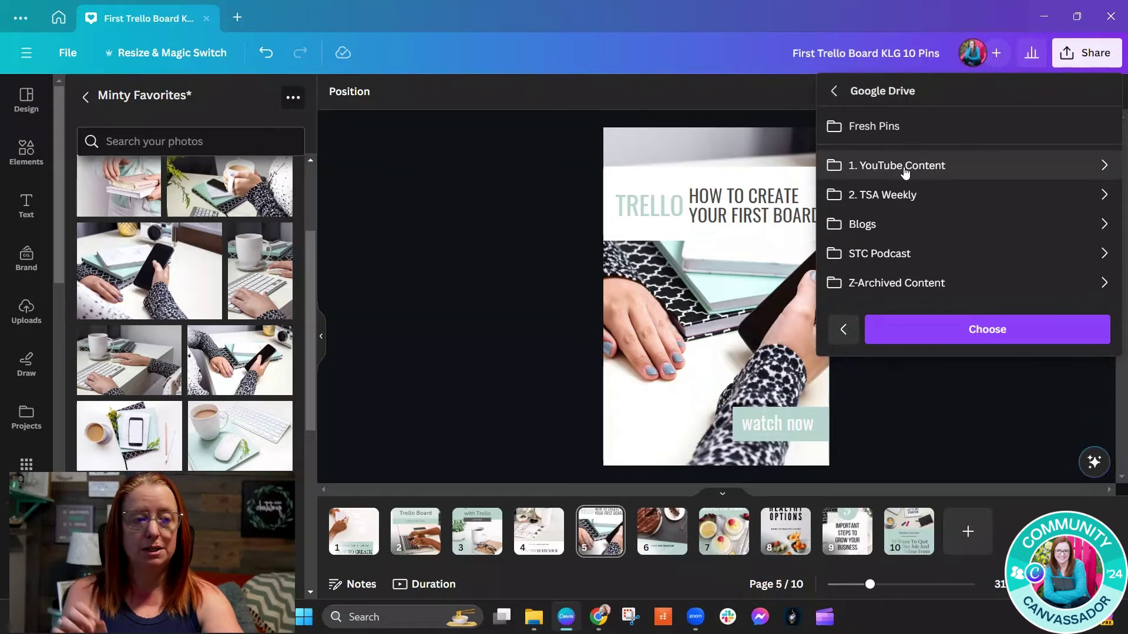
left_click(906, 169)
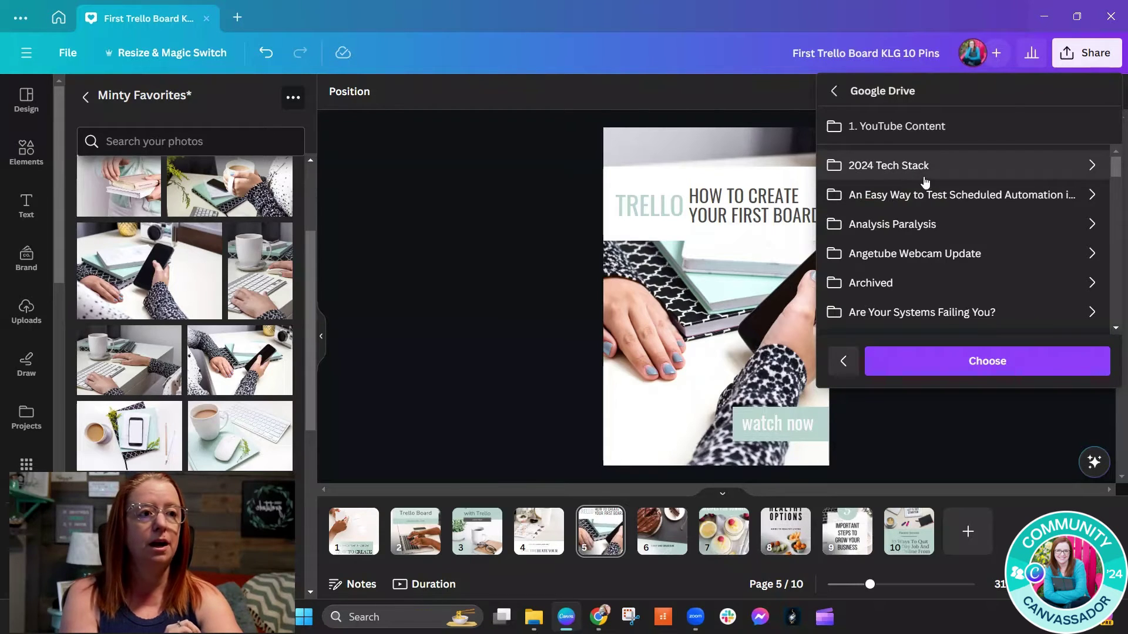
scroll(931, 191, "down", 5)
scroll(907, 226, "down", 3)
scroll(899, 239, "up", 3)
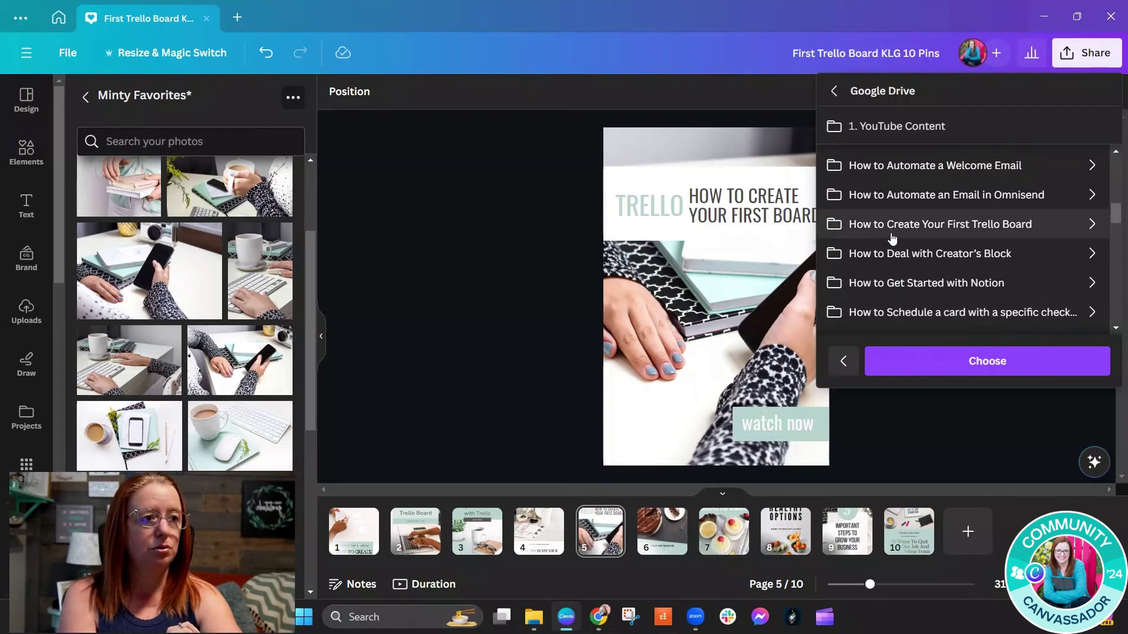
left_click(943, 224)
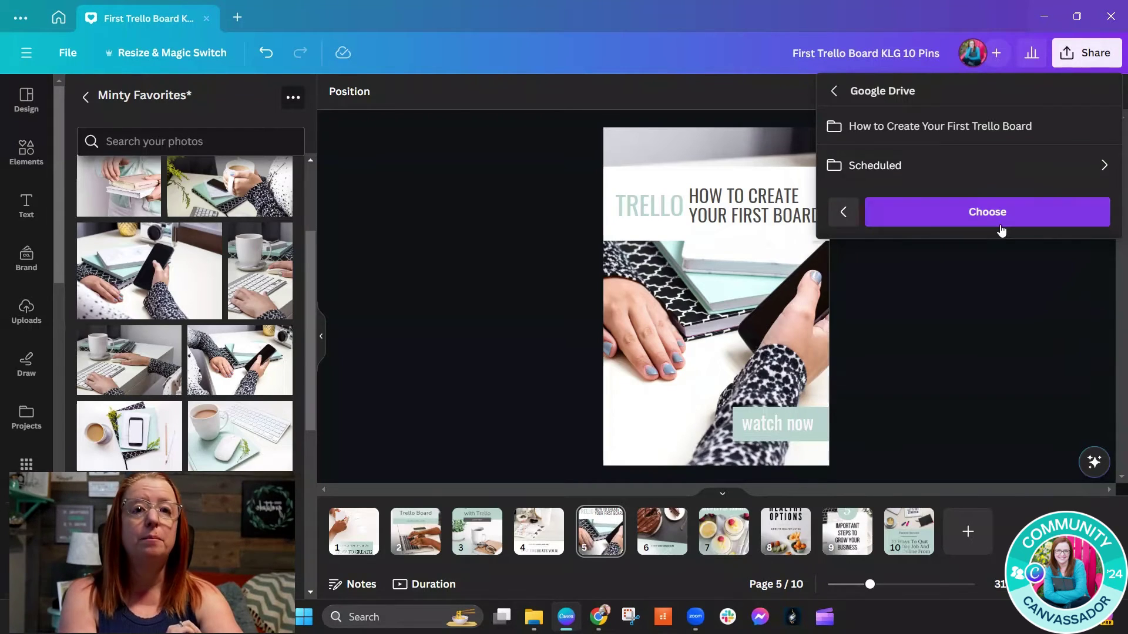
left_click(1098, 168)
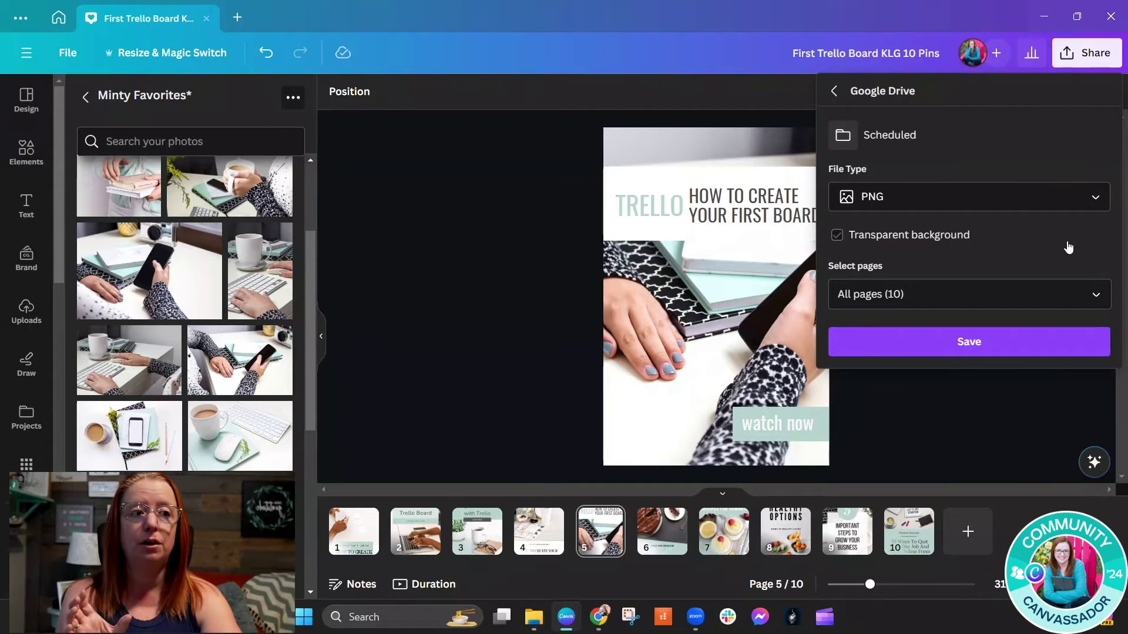
Select only page 5 and save it as a PNG
left_click(1096, 295)
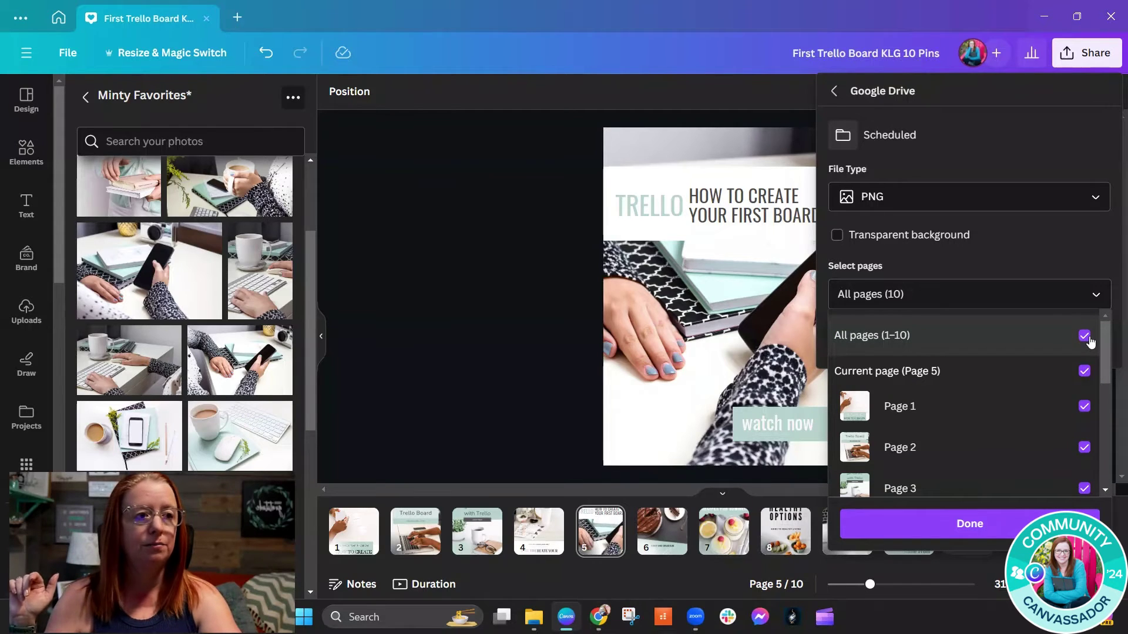
left_click(1085, 336)
scroll(1085, 364, "down", 3)
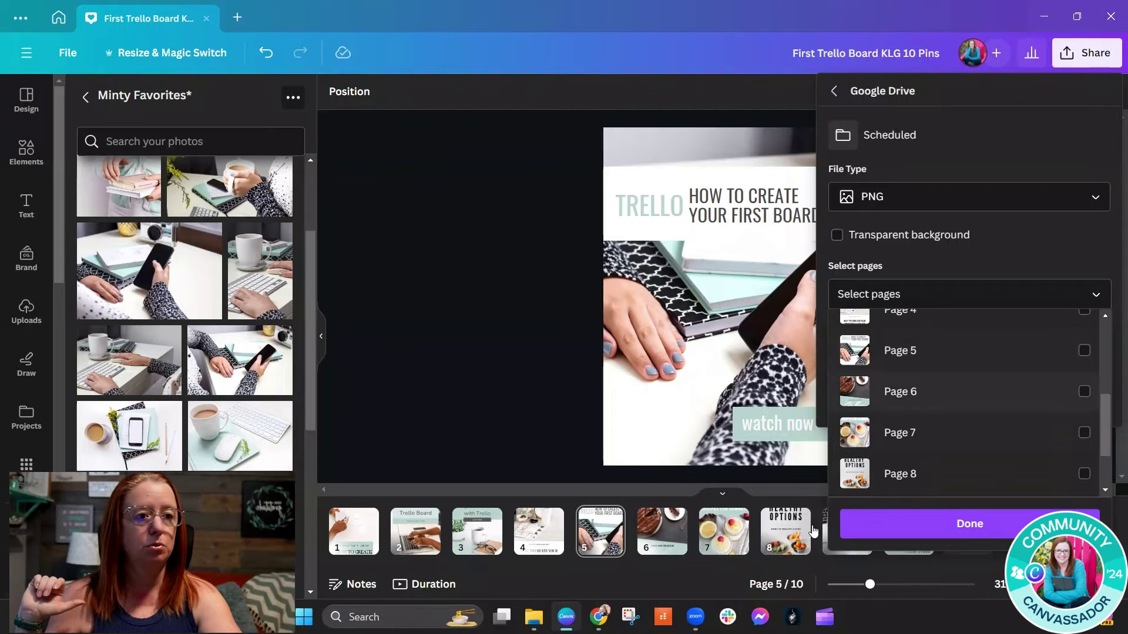
left_click(1084, 351)
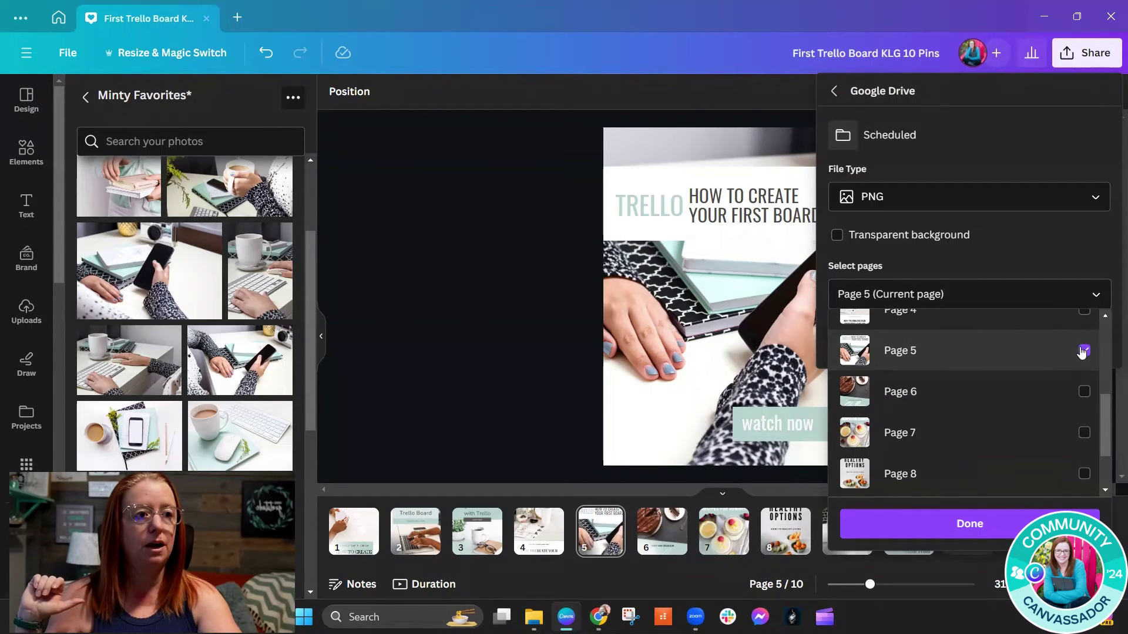
left_click(1028, 520)
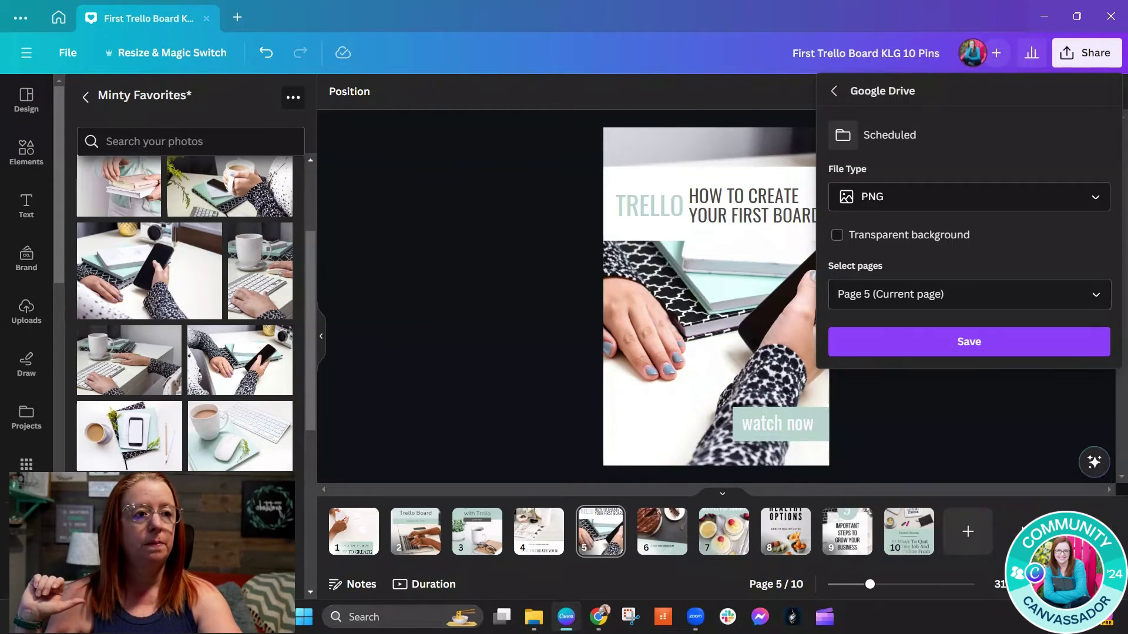
left_click(995, 343)
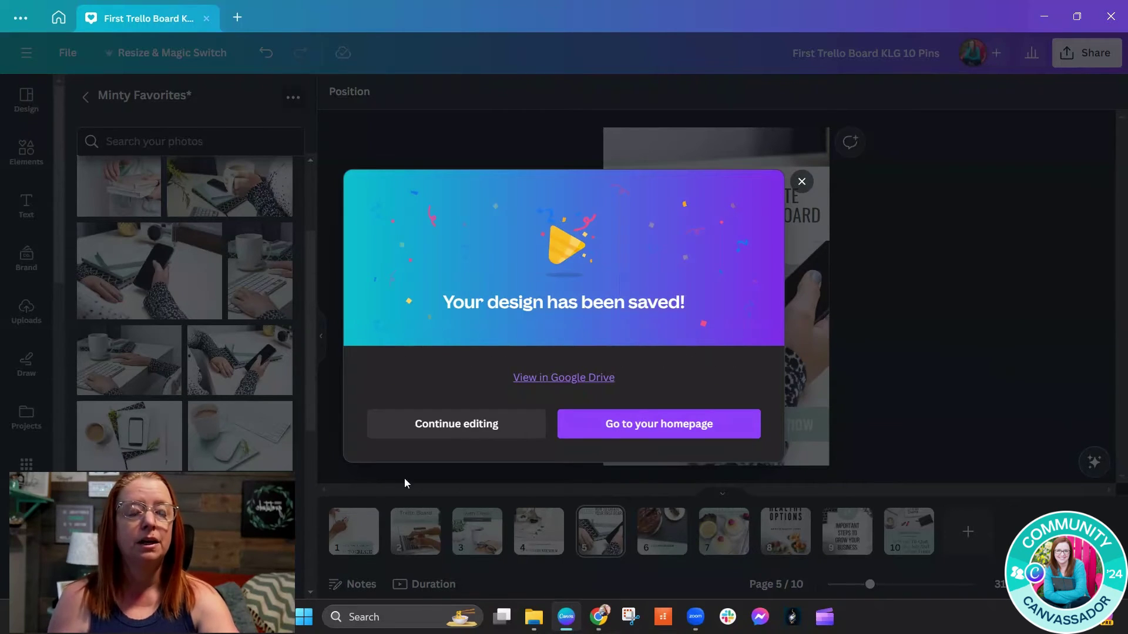
Close the saved confirmation and reopen the Share options for the KLG 10 Pins design
left_click(451, 433)
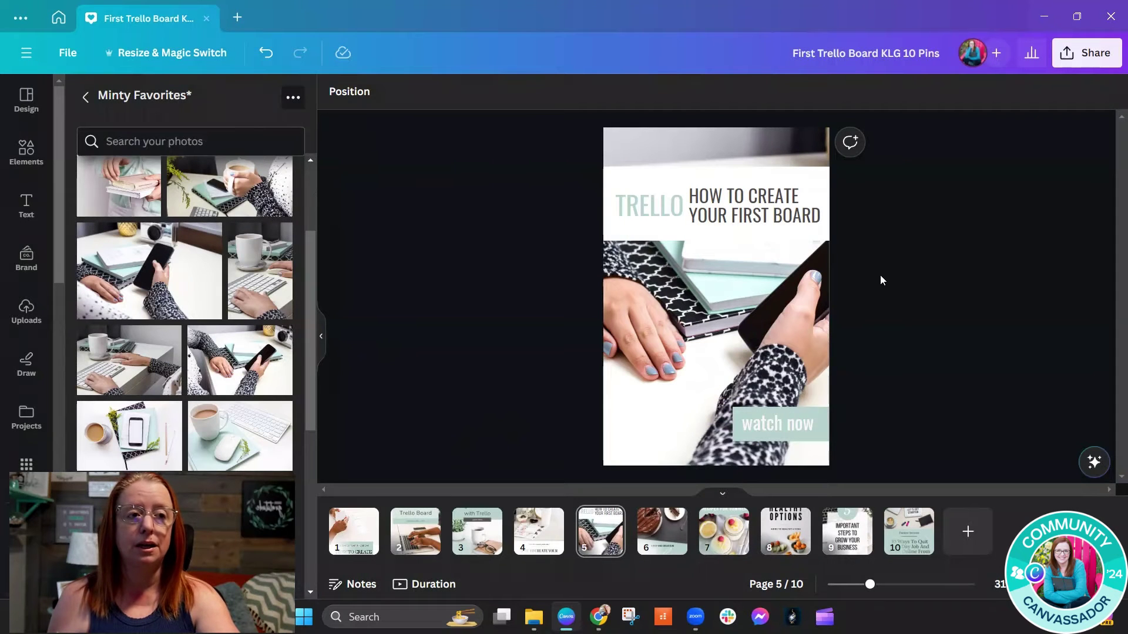
left_click(1087, 59)
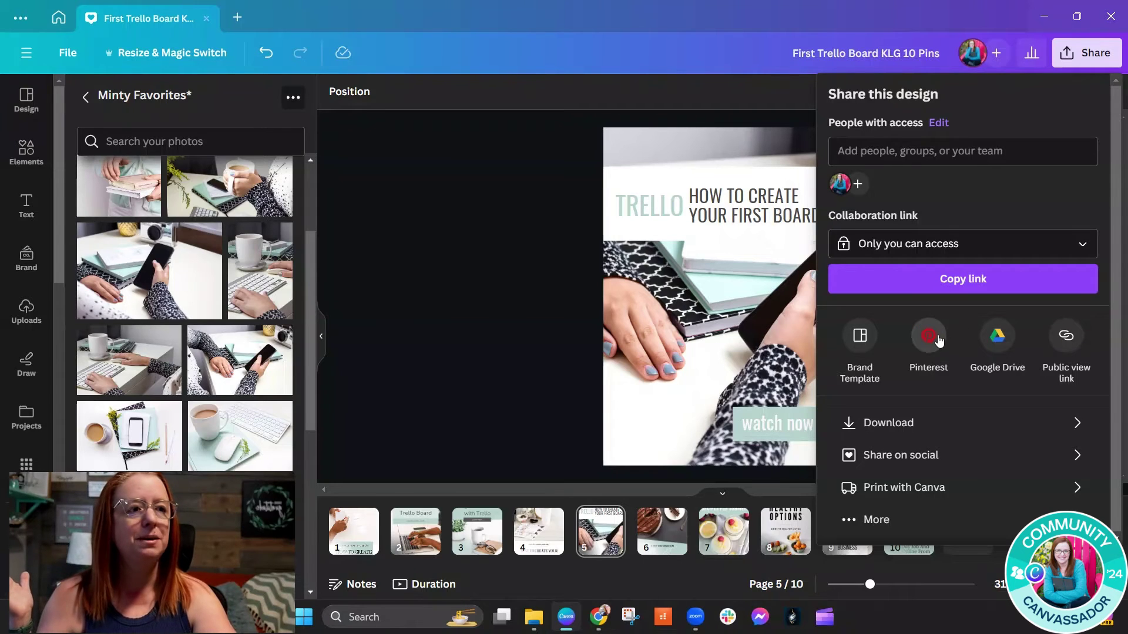
Start a Pinterest pin of page 5 on the default board, titled 'How to Create Your First Trello Board'
left_click(929, 339)
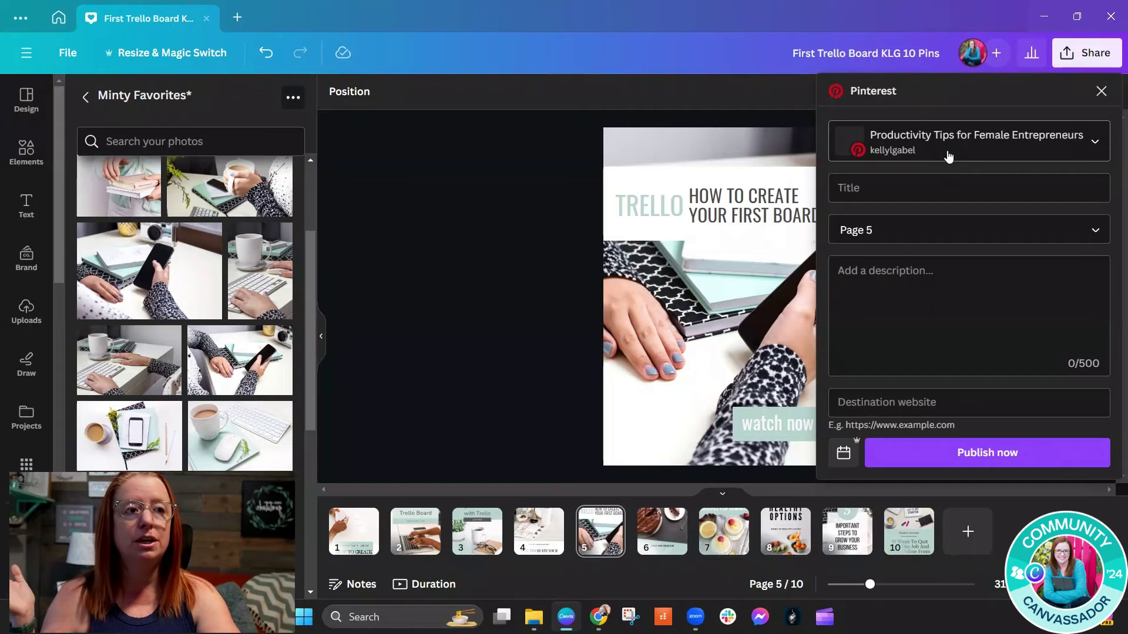
left_click(949, 156)
left_click(948, 155)
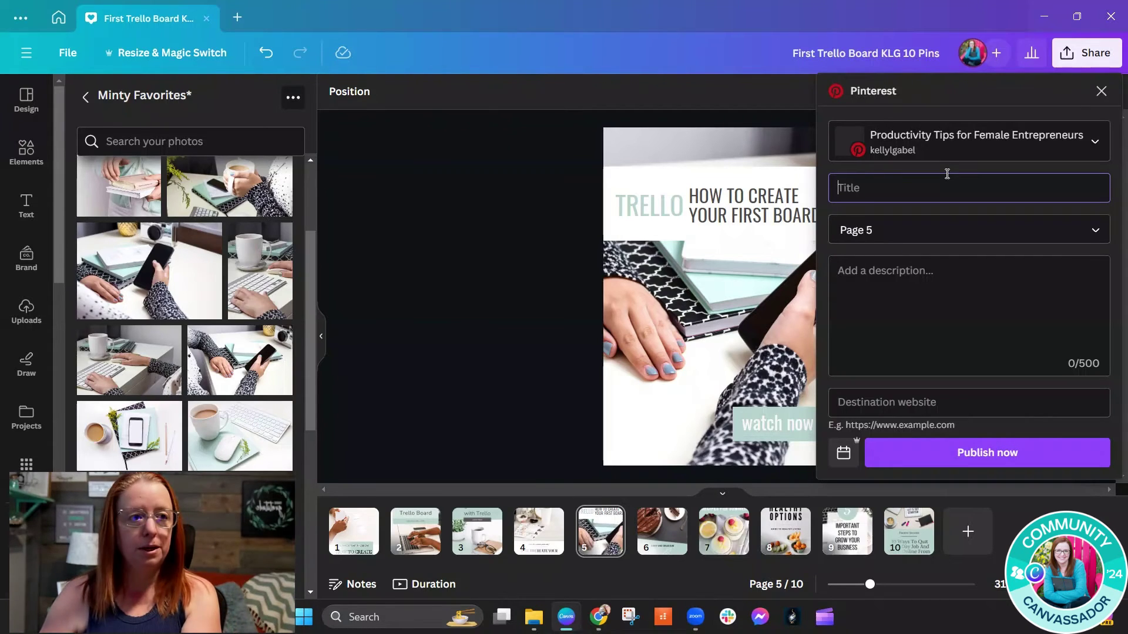
type("How to Create ")
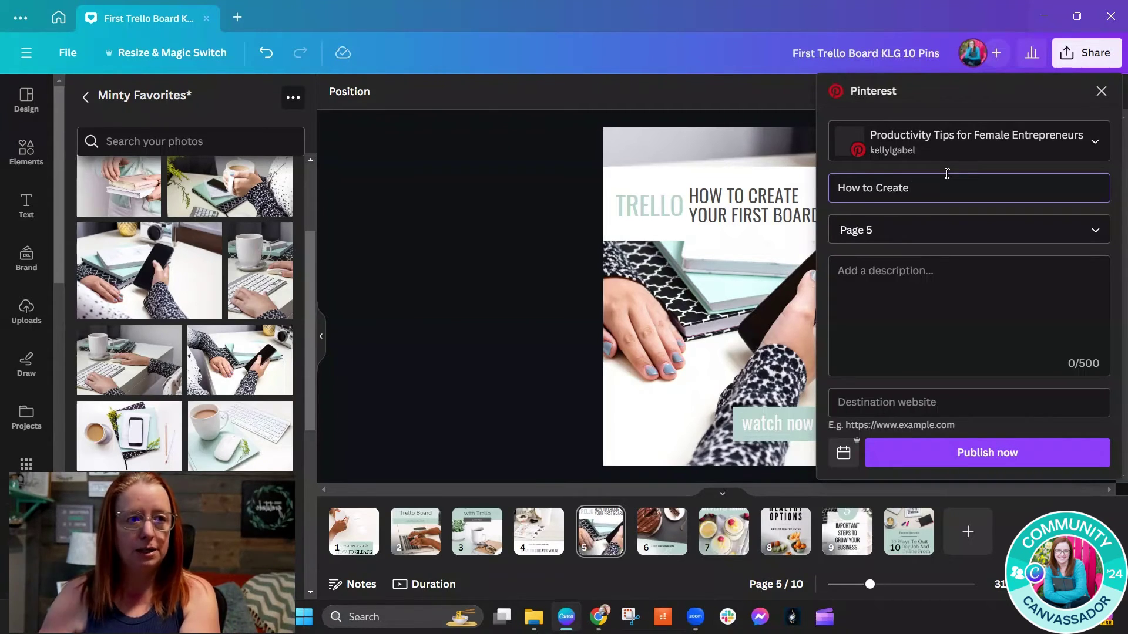
type("Your Firs")
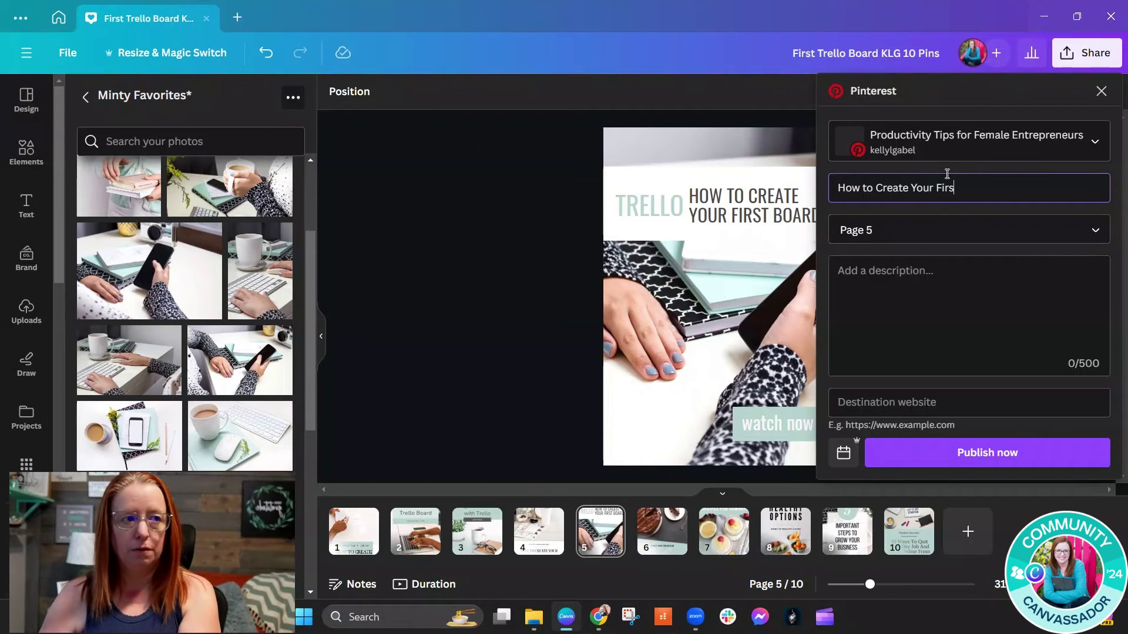
type("t Trello Board")
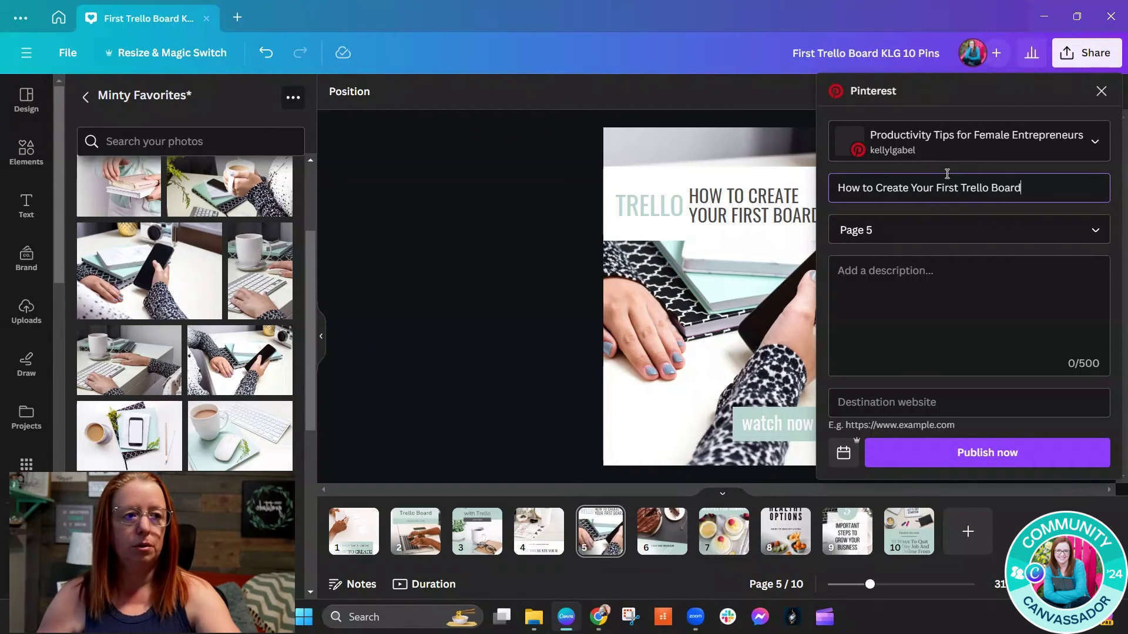
left_click(969, 303)
Copy the Trello card's comment and paste it as the Canva pin description
mouse_move(598, 618)
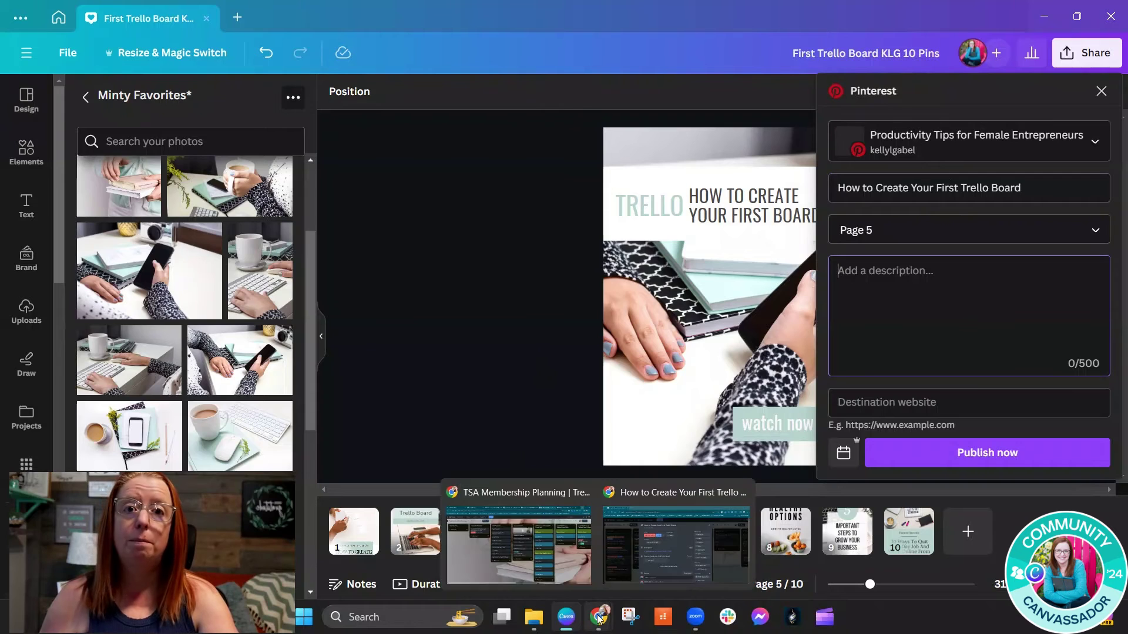
left_click(618, 553)
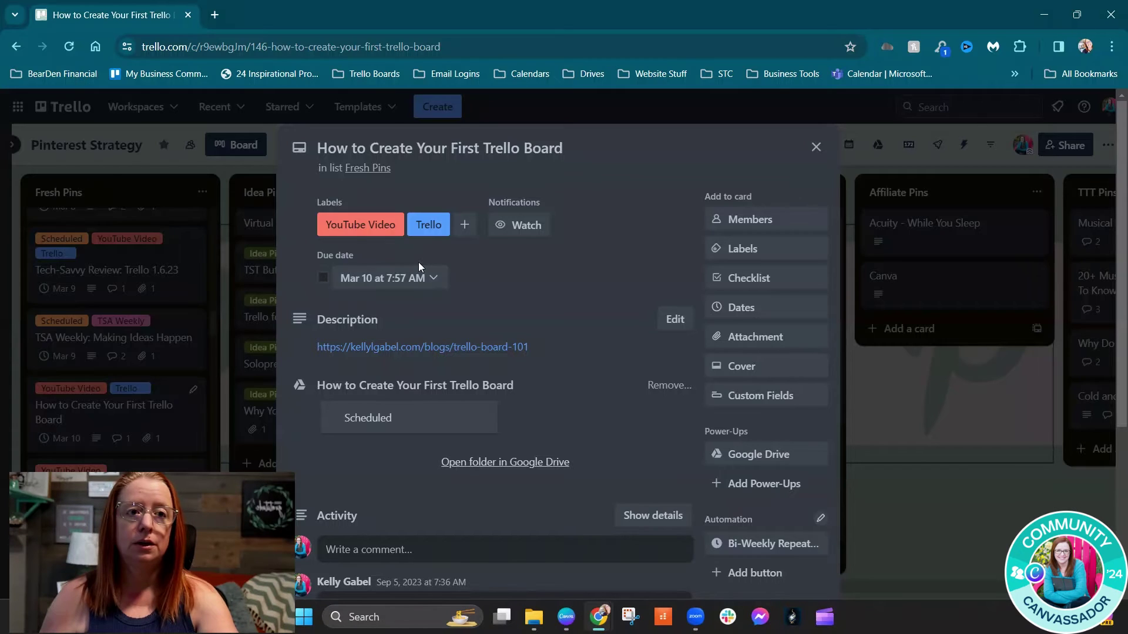
scroll(551, 296, "down", 4)
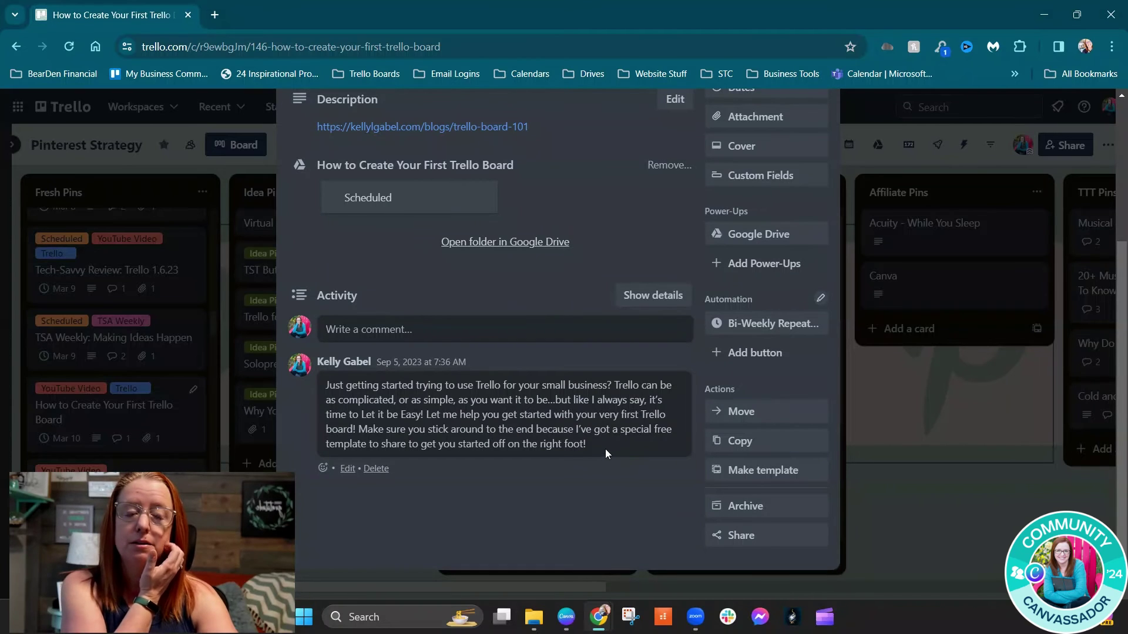
left_click_drag(605, 439, 332, 381)
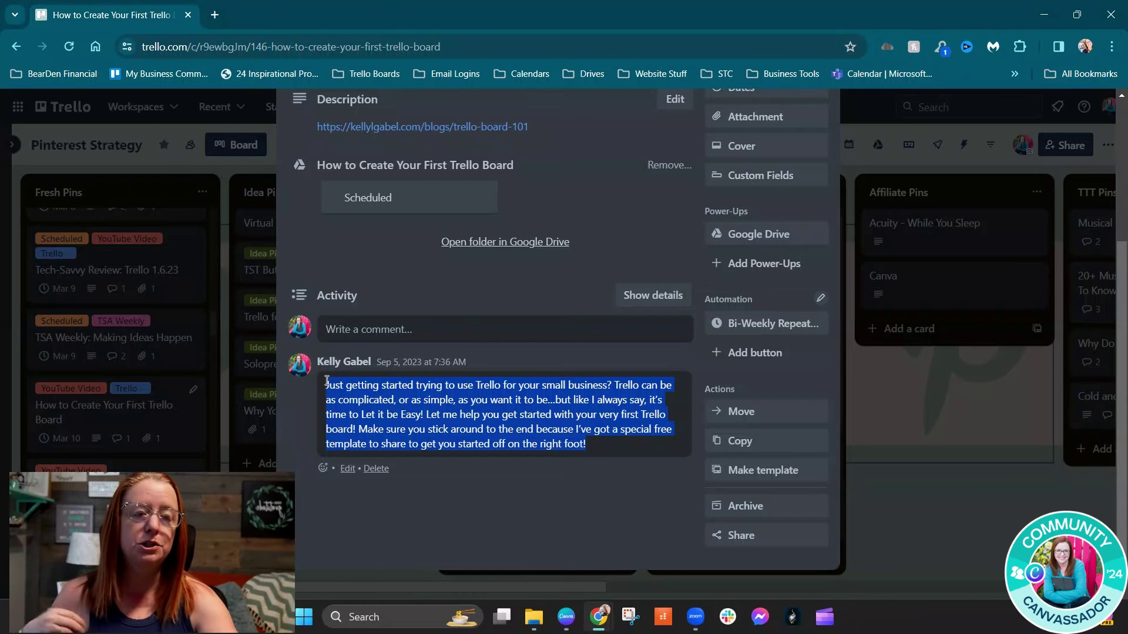
mouse_move(571, 628)
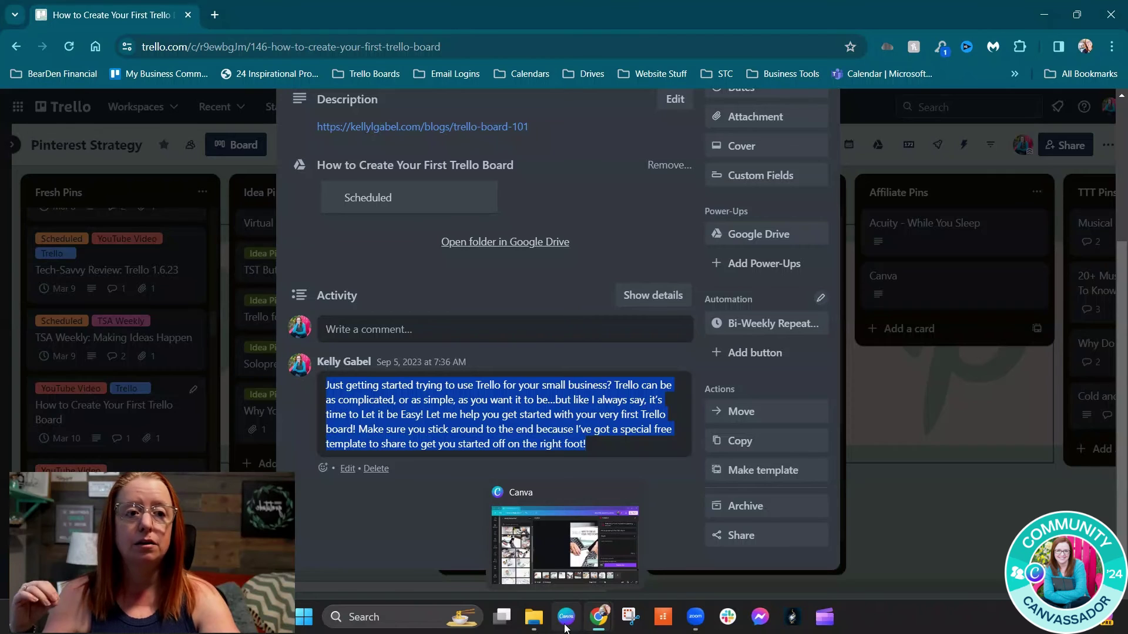
left_click(565, 627)
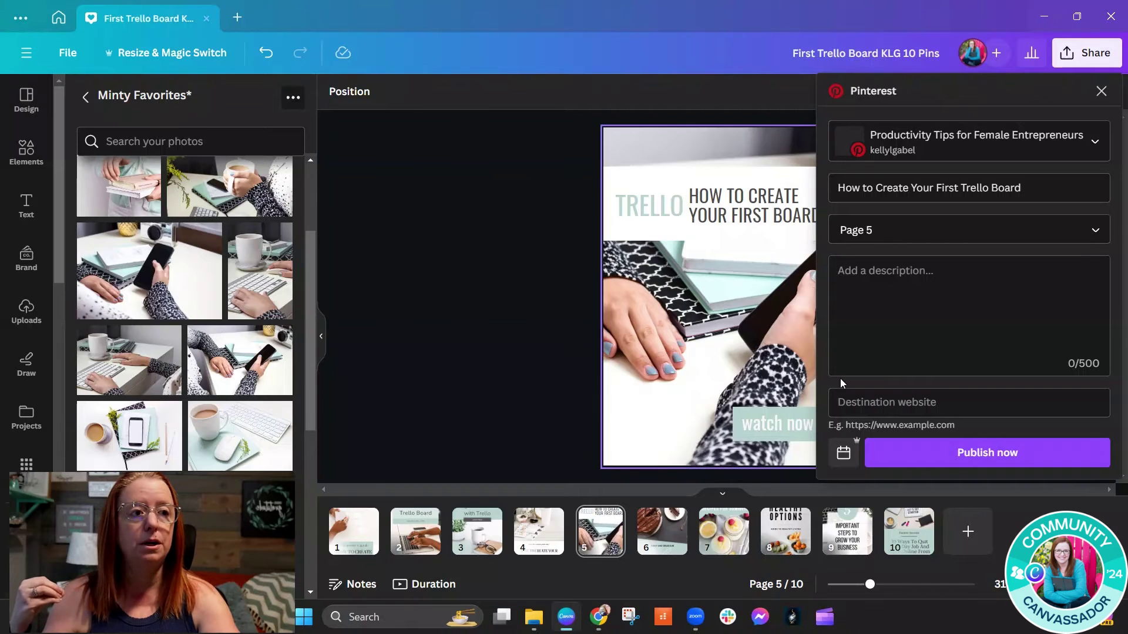
left_click(896, 317)
key("ctrl+v")
Copy the blog URL from the Trello card description into the pin's Destination website
left_click(898, 403)
left_click(598, 617)
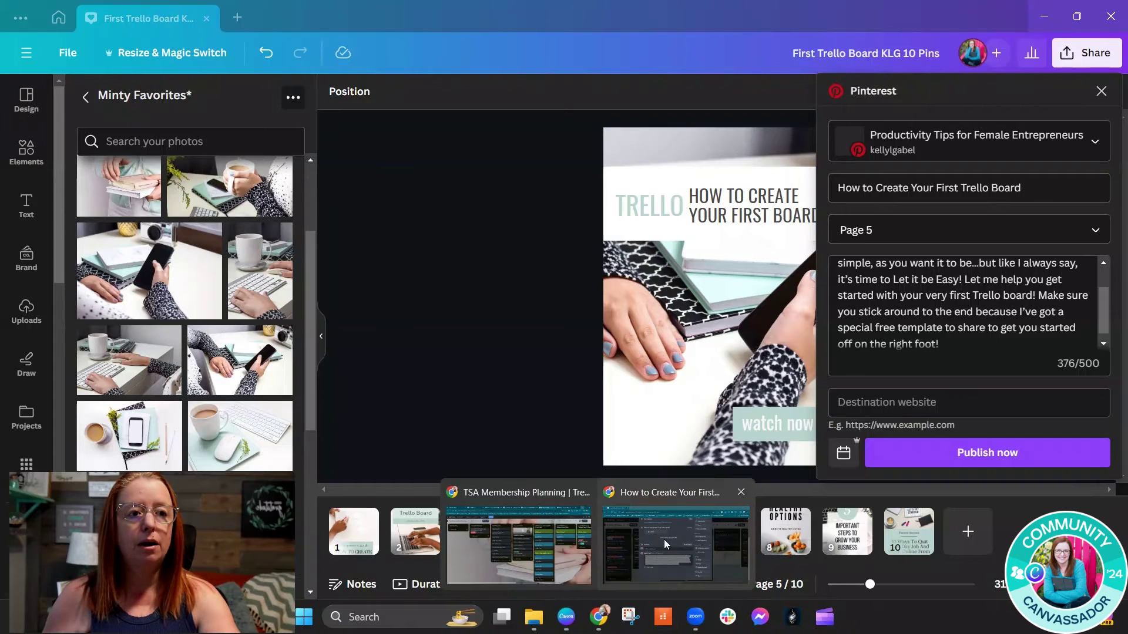
key("alt+Tab")
scroll(564, 266, "up", 1)
left_click(675, 171)
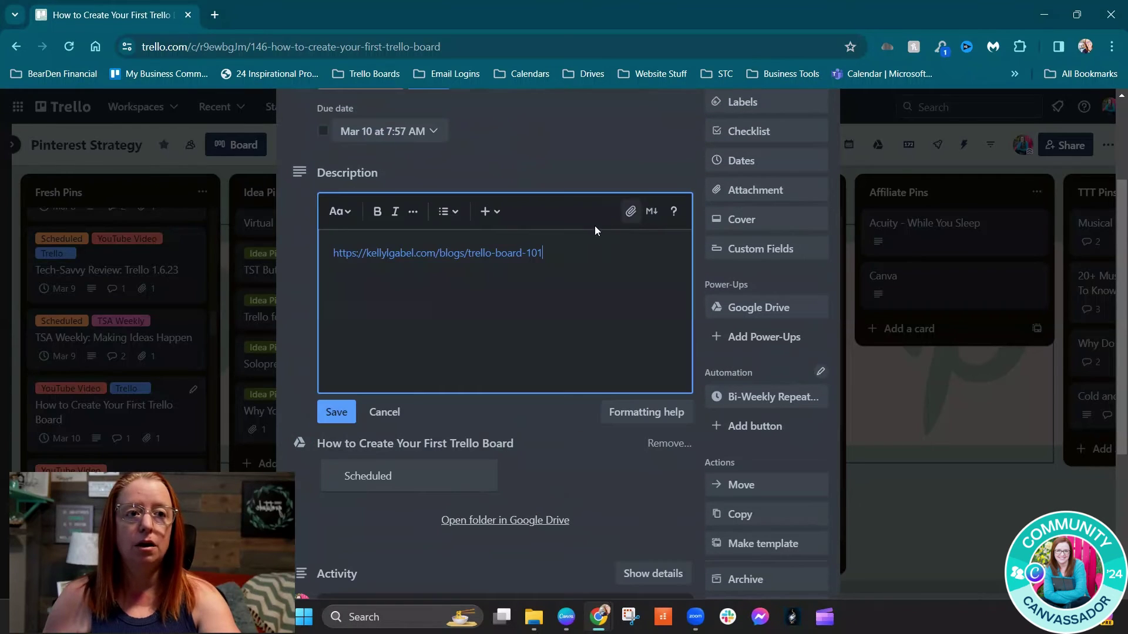
left_click_drag(565, 258, 337, 258)
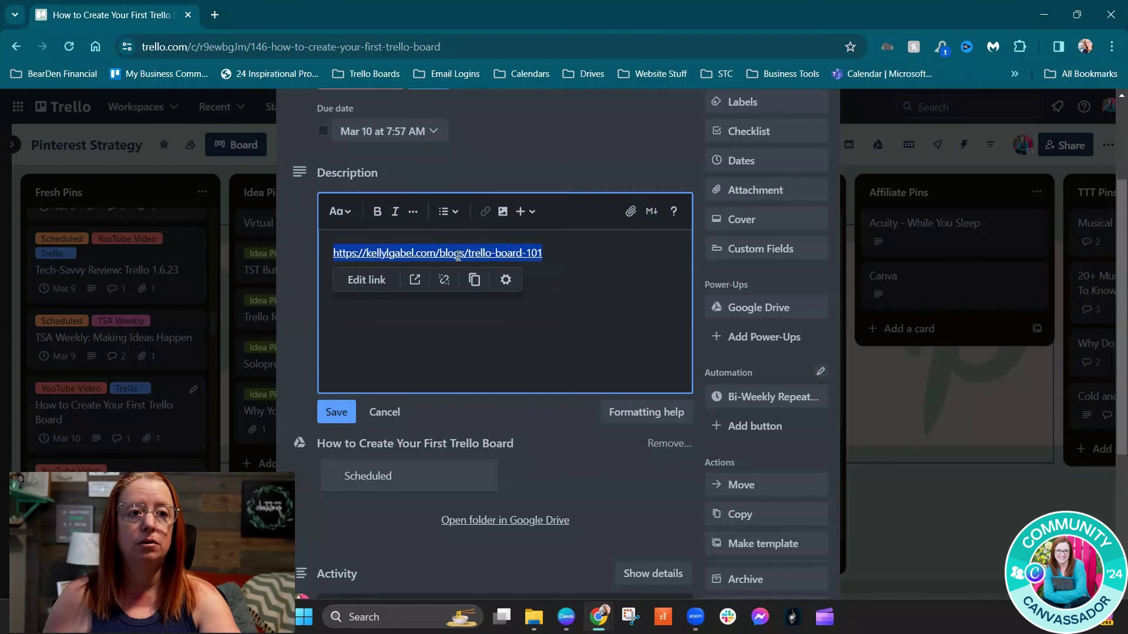
left_click(475, 280)
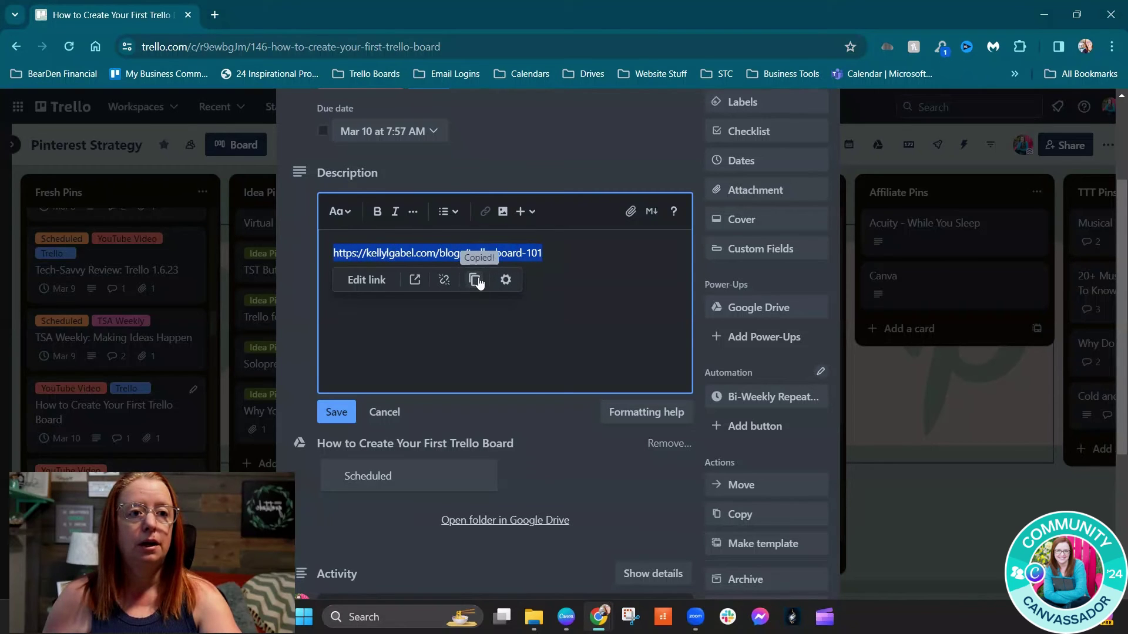
left_click(333, 413)
left_click(566, 616)
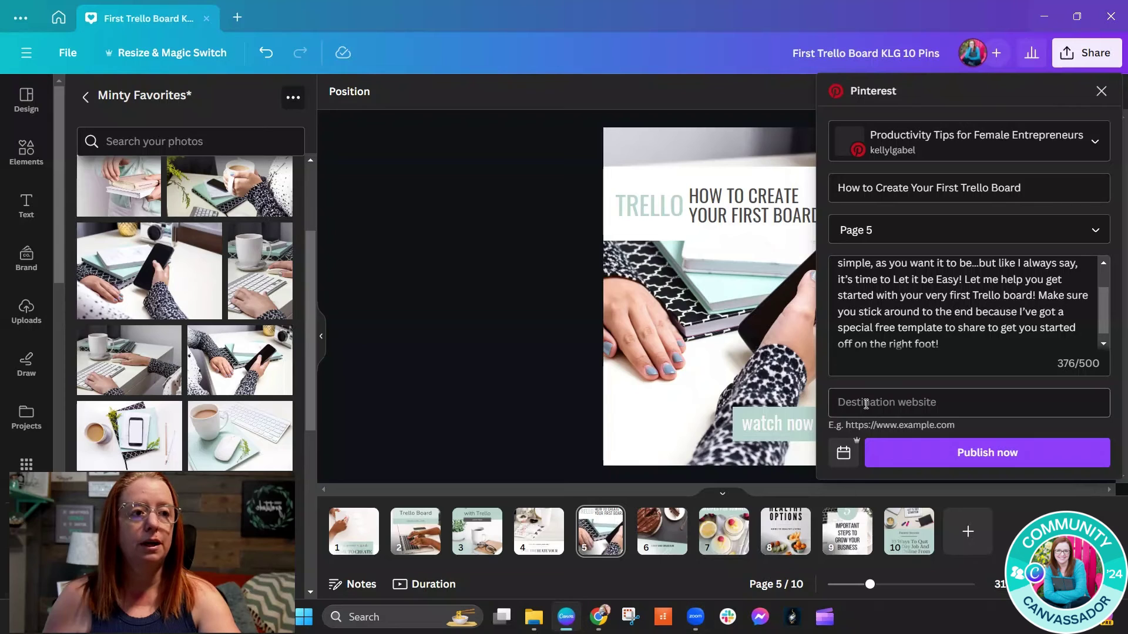
key("ctrl+v")
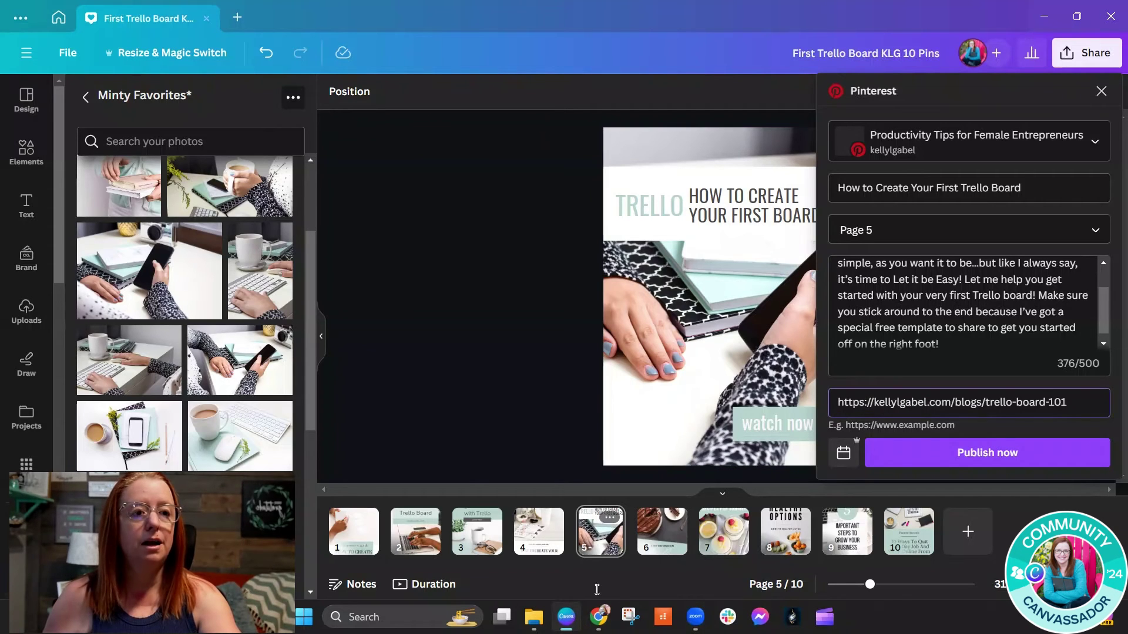
Schedule the page 5 pin for Sunday, Mar 10 at 07:36 AM, then close the design
left_click(598, 617)
left_click(676, 541)
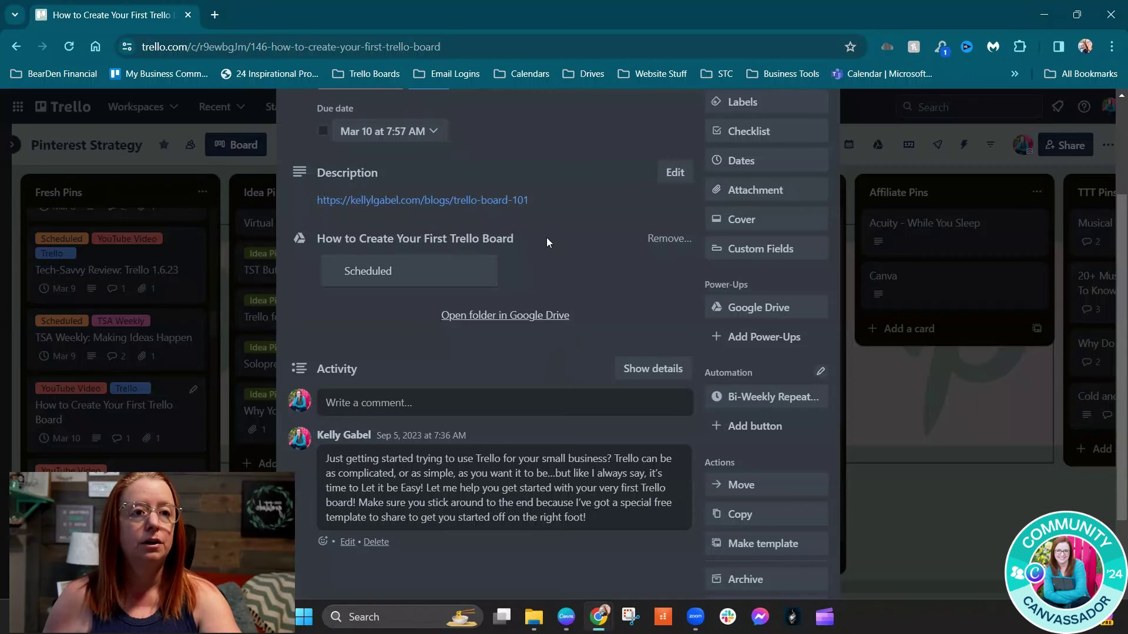
scroll(549, 239, "up", 2)
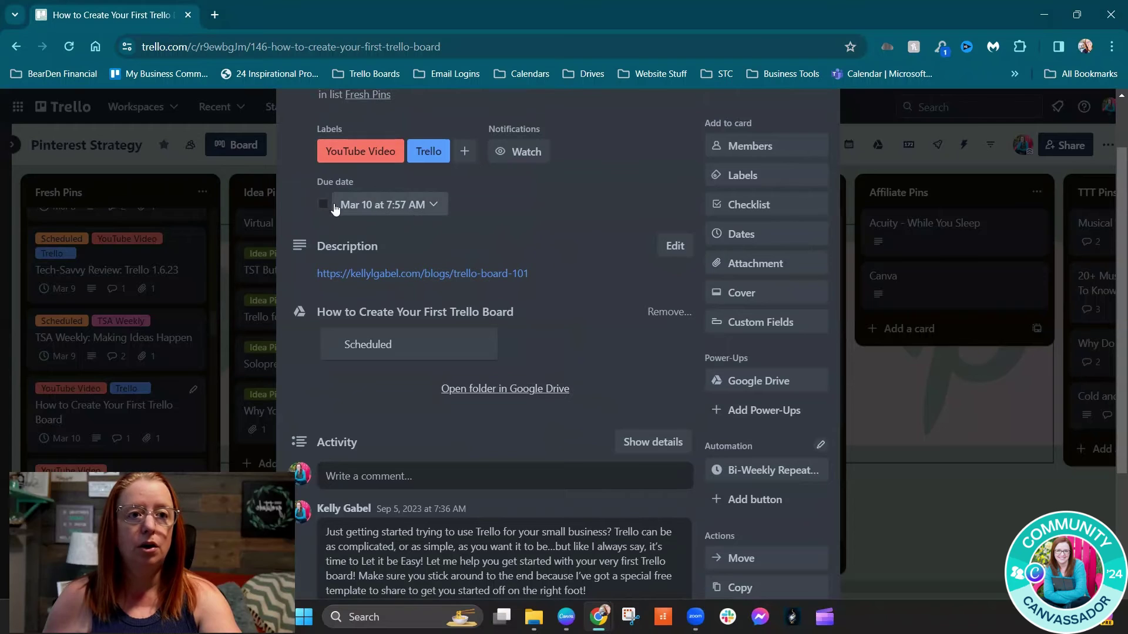
left_click(566, 617)
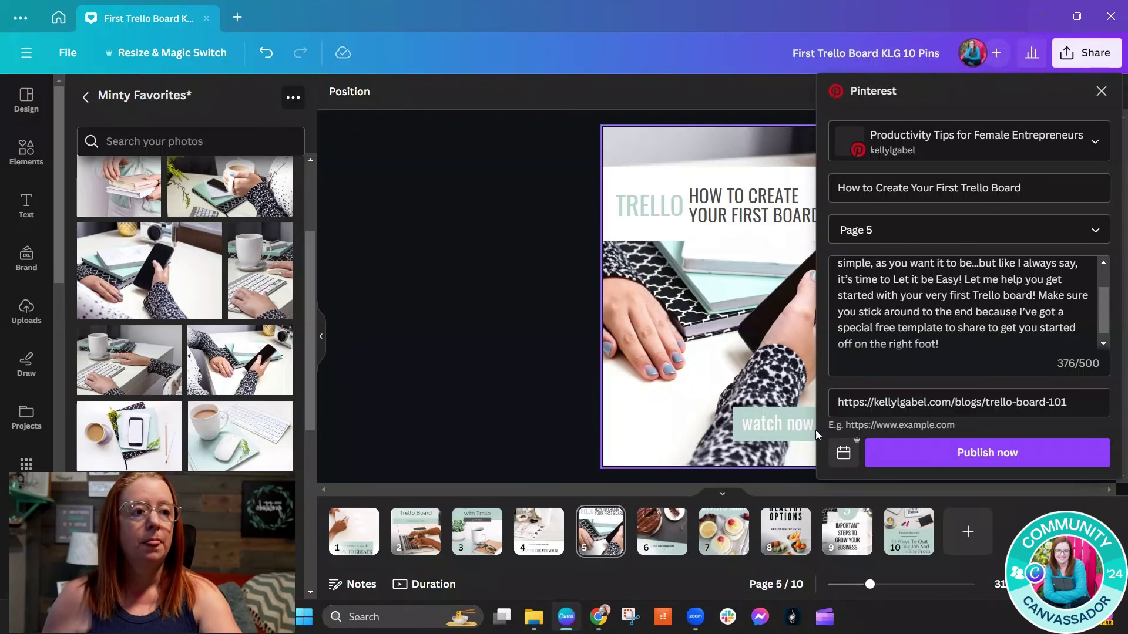
left_click(844, 453)
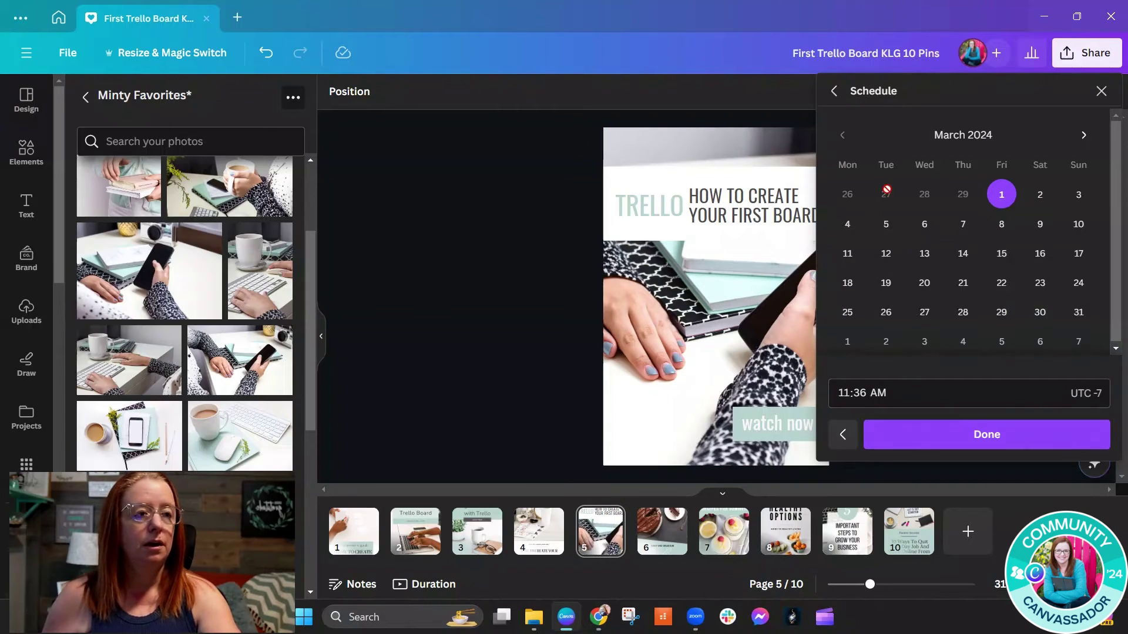
left_click(1075, 232)
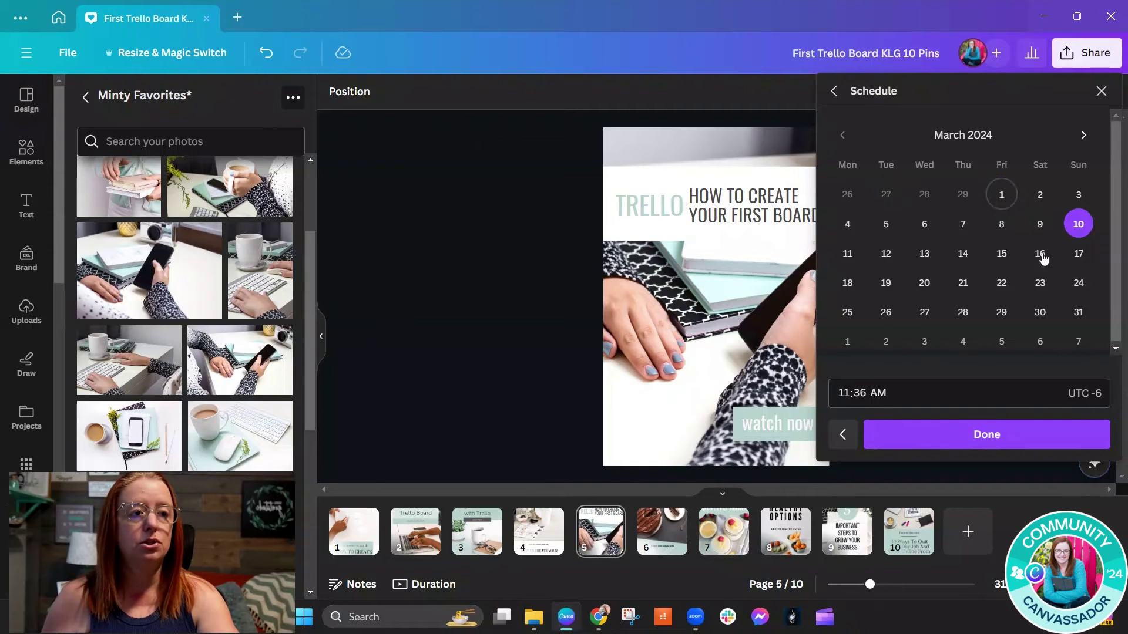
type("7")
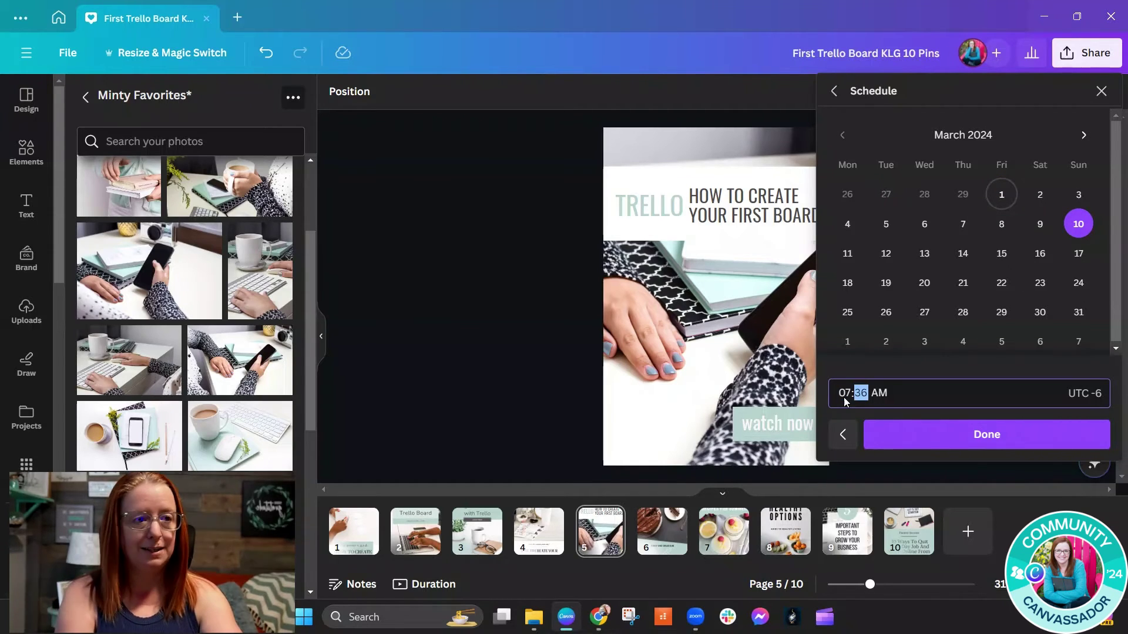
left_click(903, 436)
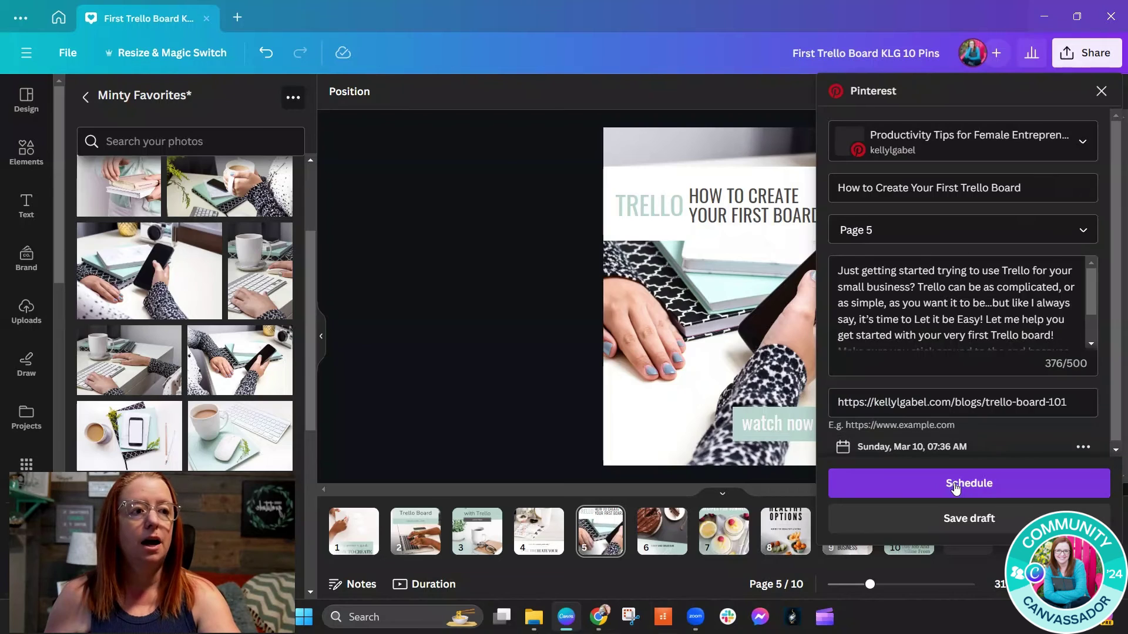
left_click(954, 483)
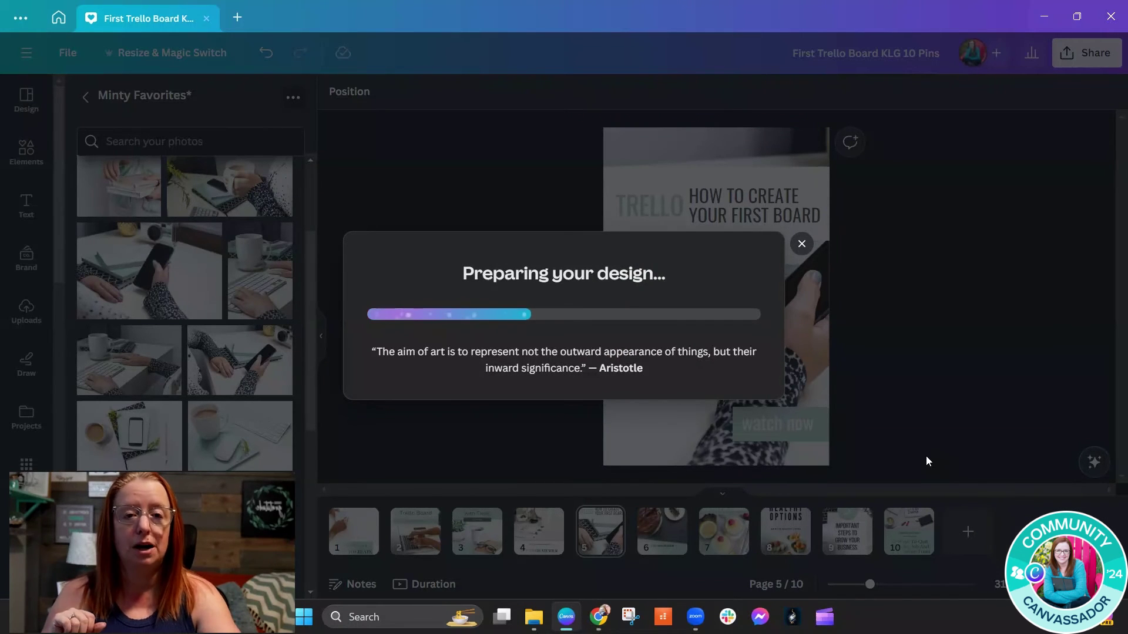
left_click(206, 18)
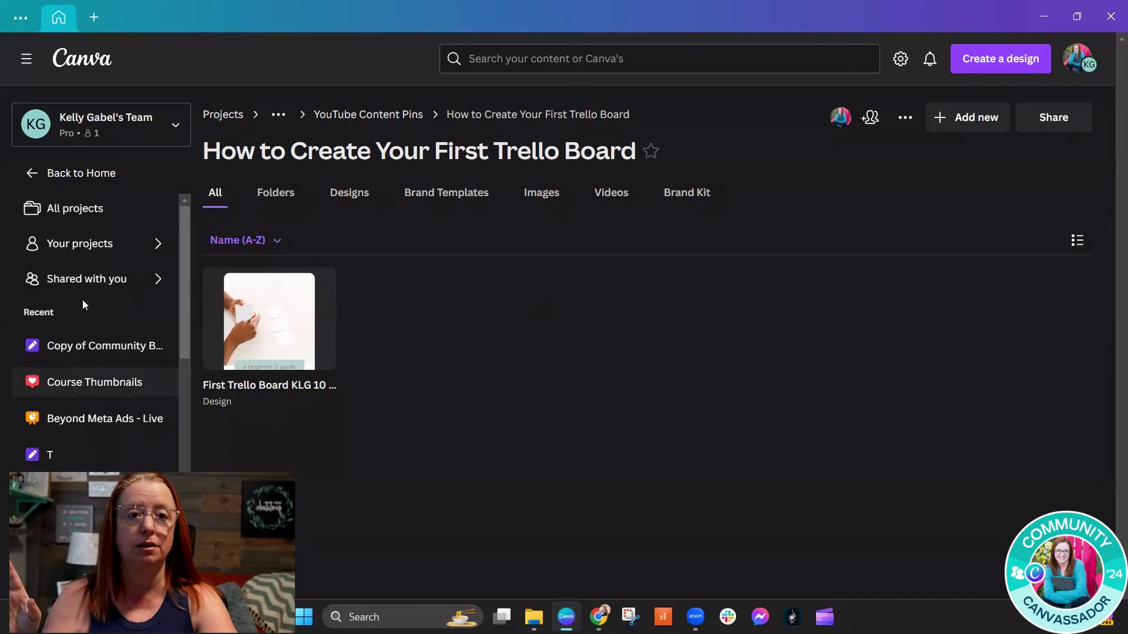
Add the Scheduled label to the How to Create Your First Trello Board card and close it
left_click(605, 612)
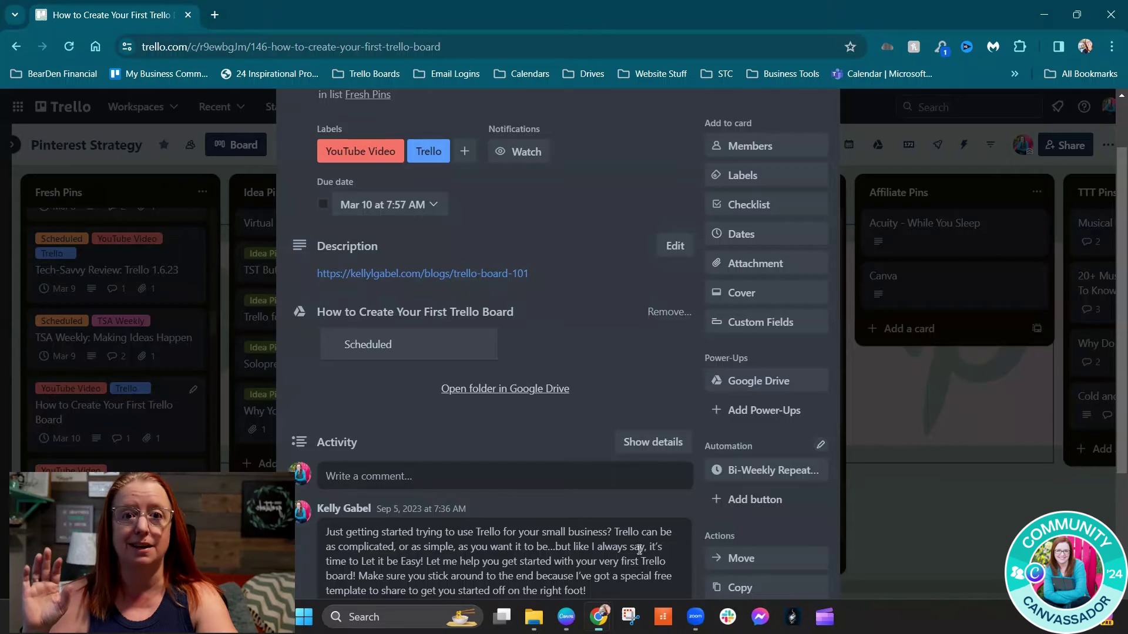
left_click(465, 151)
left_click(335, 229)
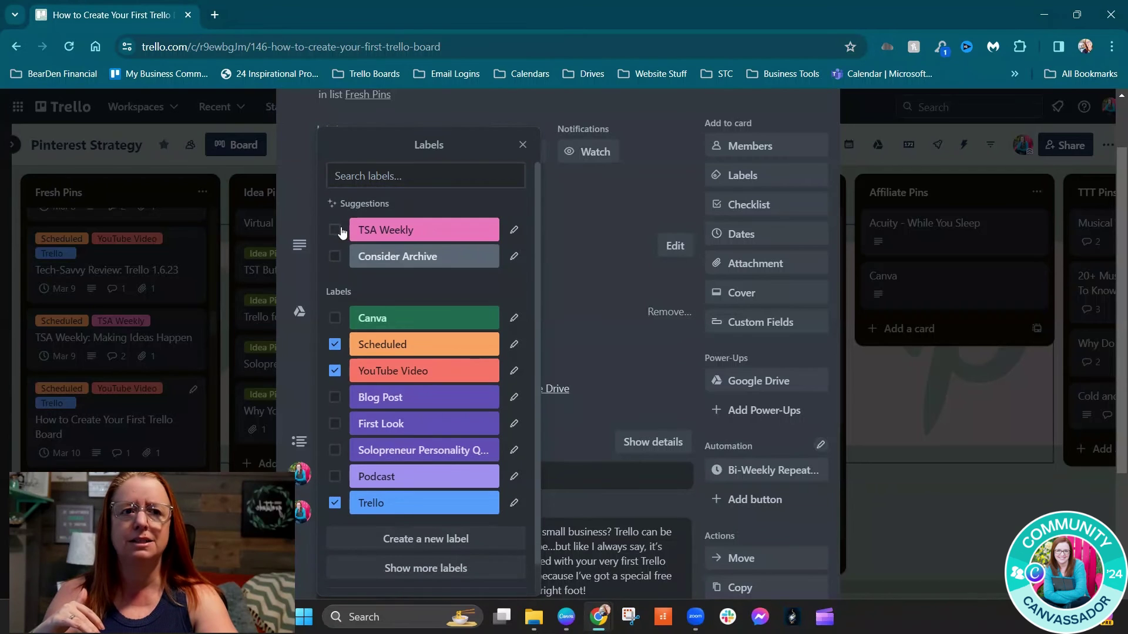
left_click(624, 194)
key("Escape")
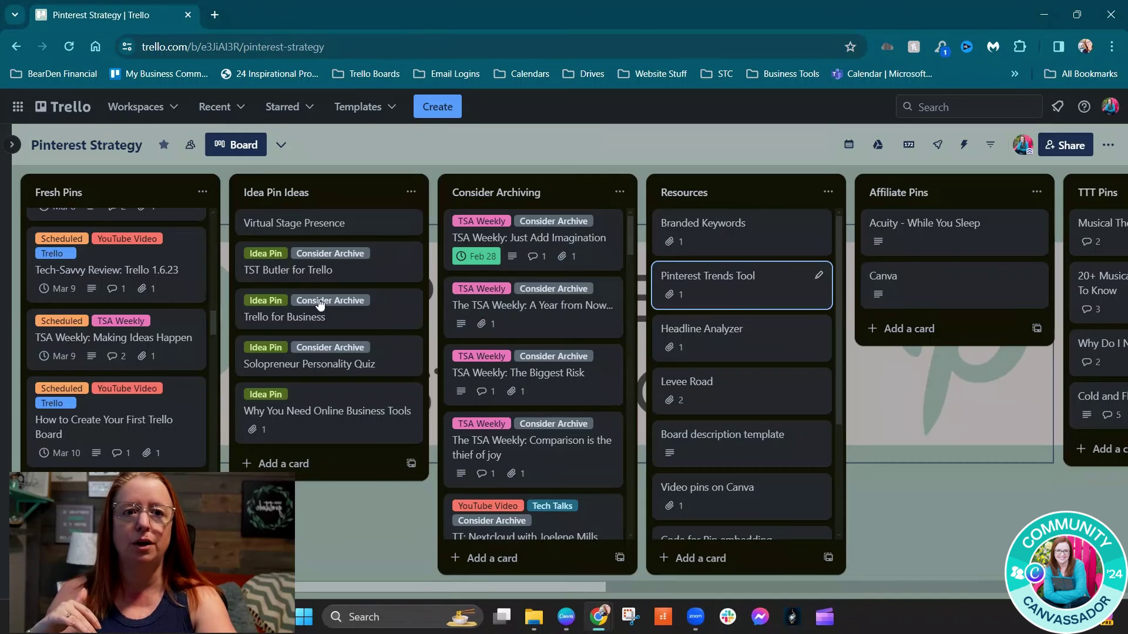
scroll(115, 288, "down", 5)
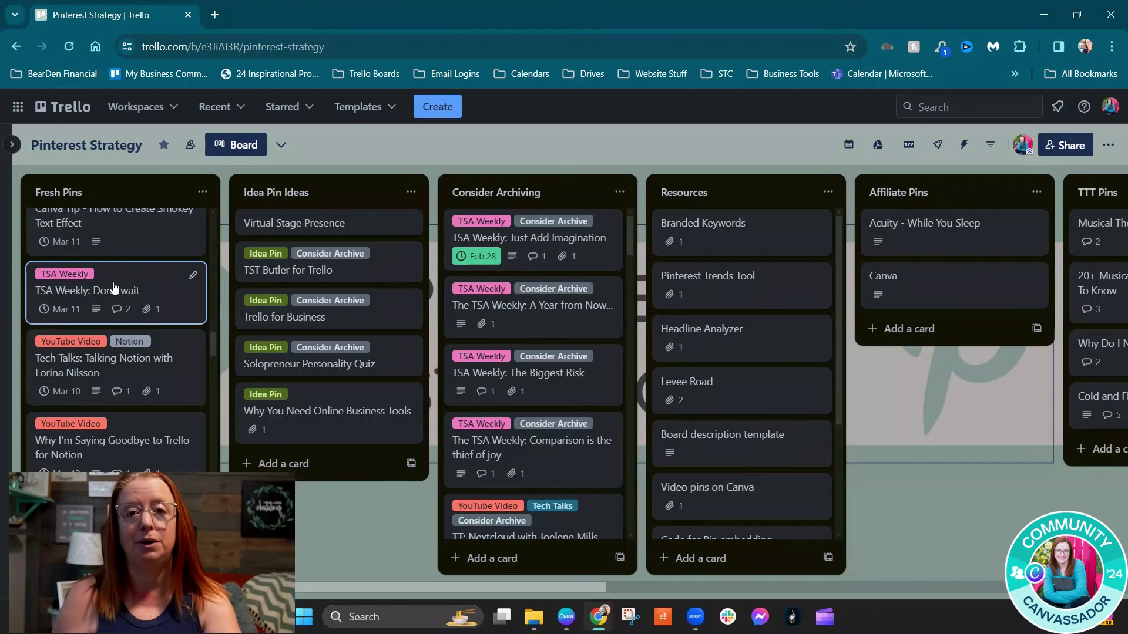
Open the TSA Weekly: Don't wait Trello card, then browse Canva to 1. My Fresh Pins > TSA Weekly folders
left_click(115, 288)
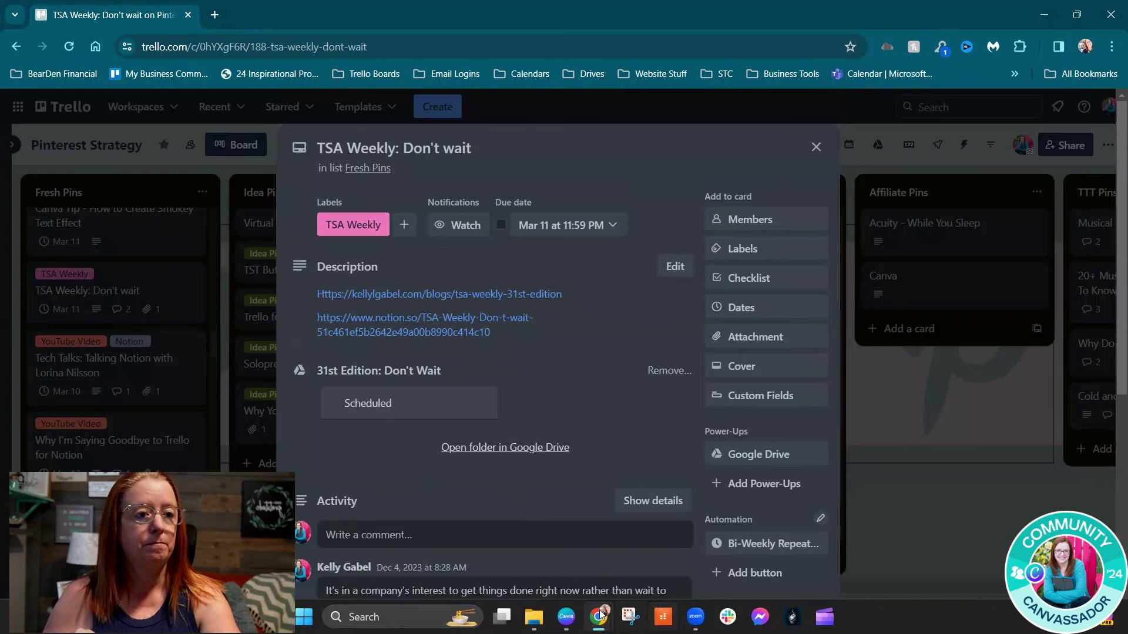
left_click(568, 628)
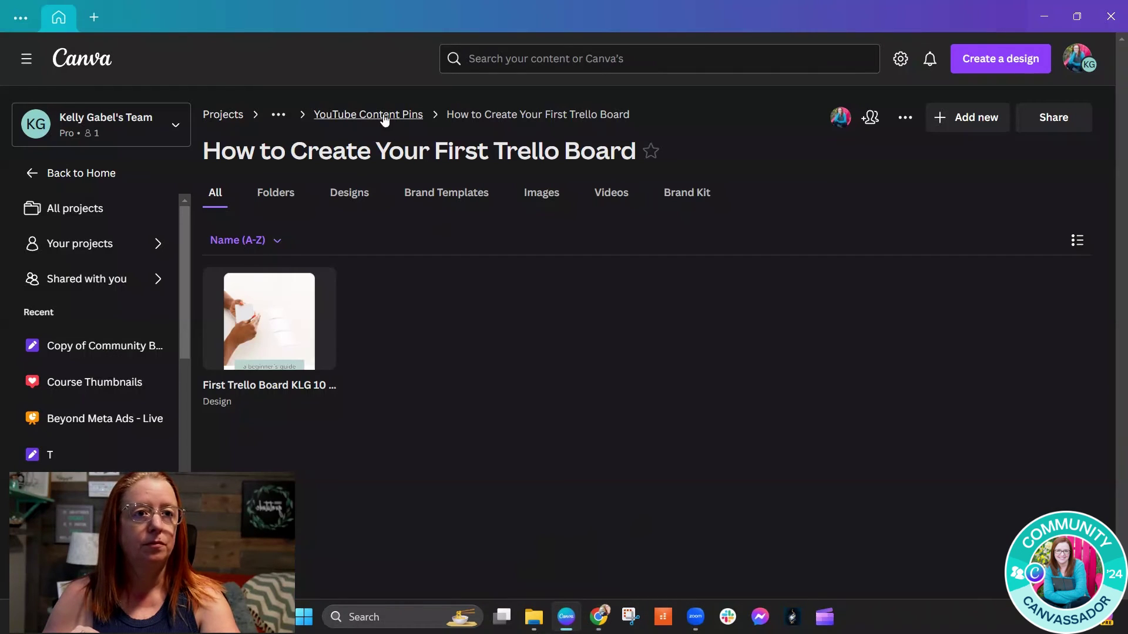
left_click(279, 117)
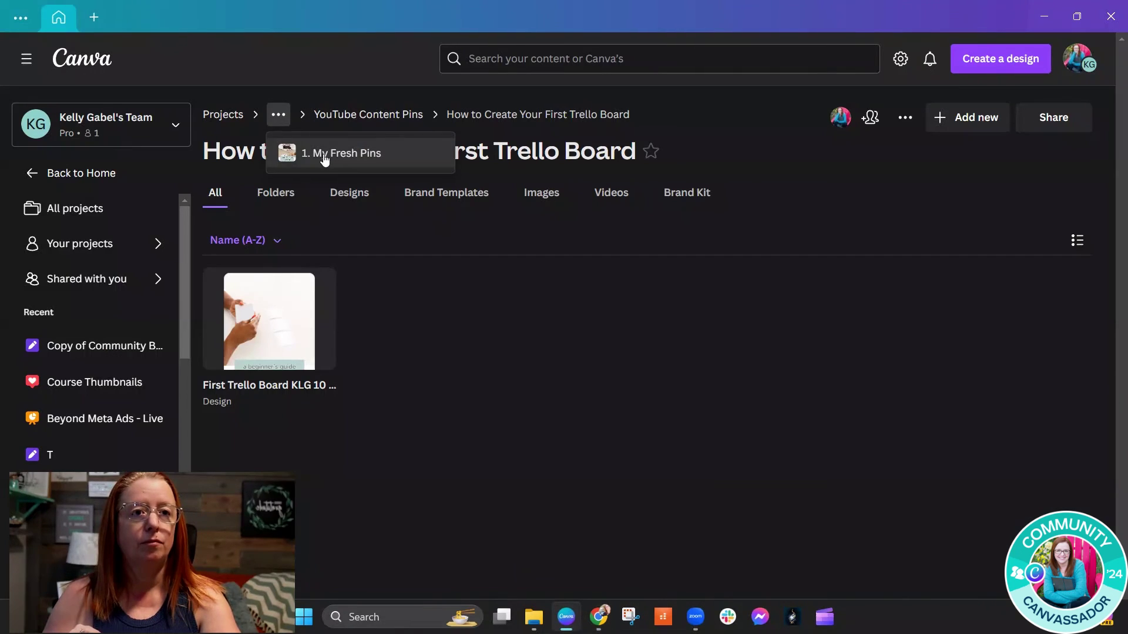
left_click(288, 153)
left_click(580, 335)
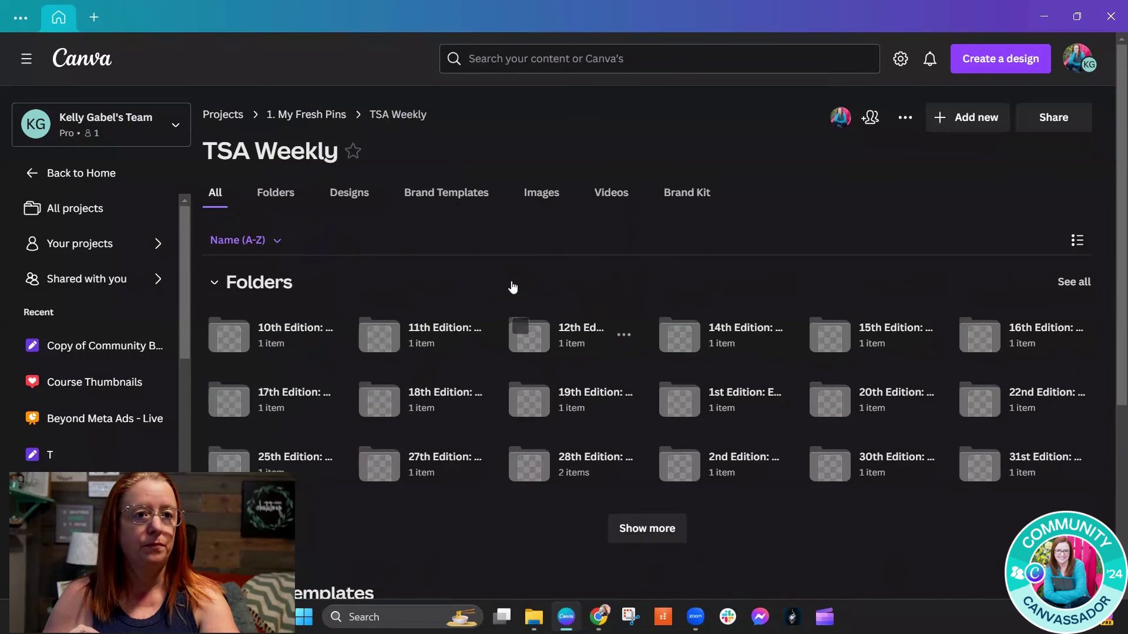
left_click(278, 192)
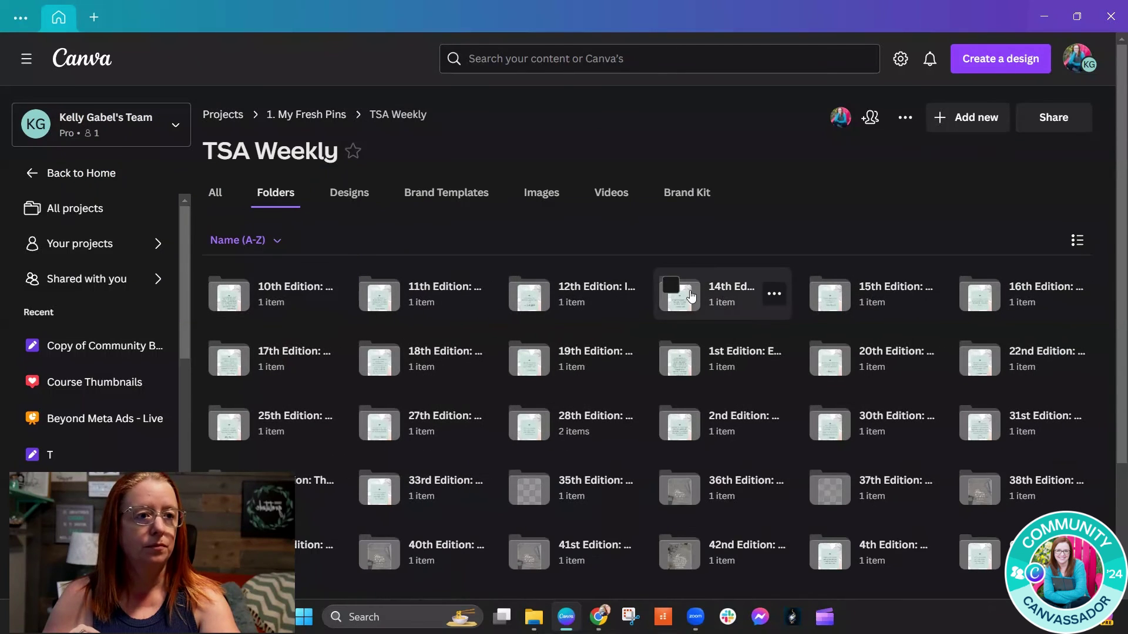
Open the 31st TSA Weekly: Theme design from 31st Edition: Don't Wait and highlight page 1's quote
scroll(822, 412, "down", 3)
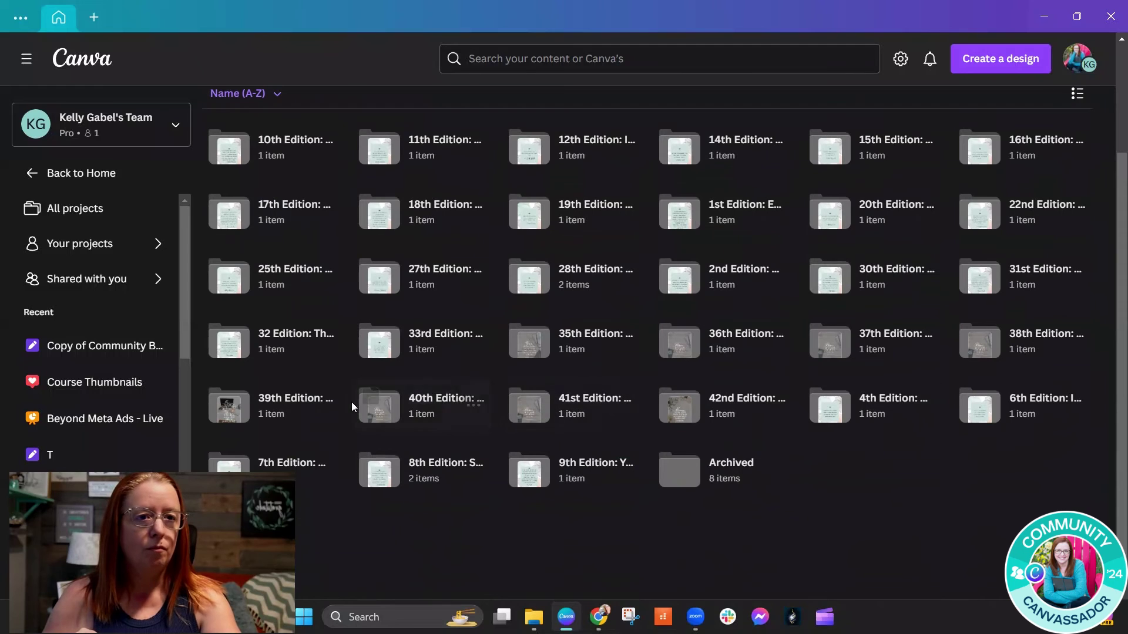
left_click(992, 280)
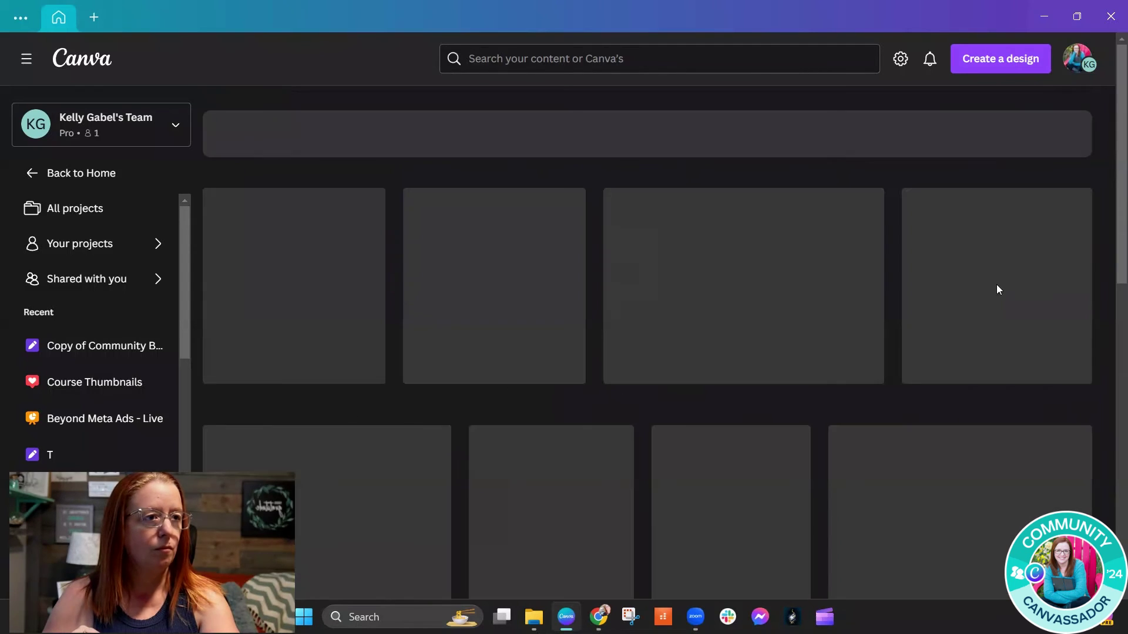
left_click(271, 339)
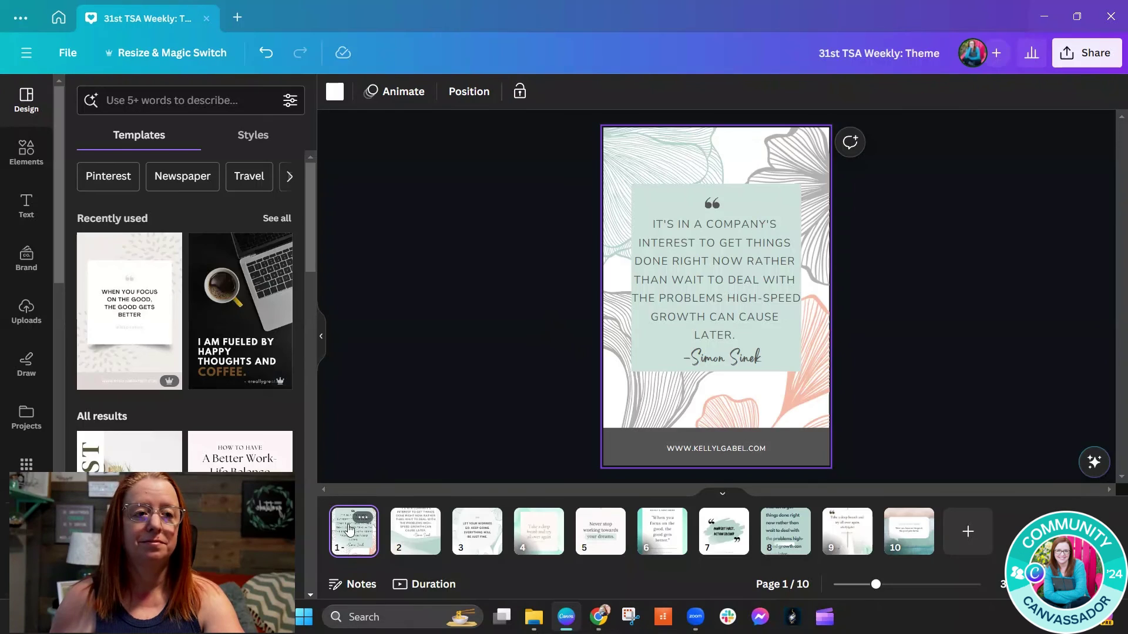
left_click(693, 301)
double_click(693, 301)
key("ctrl+c")
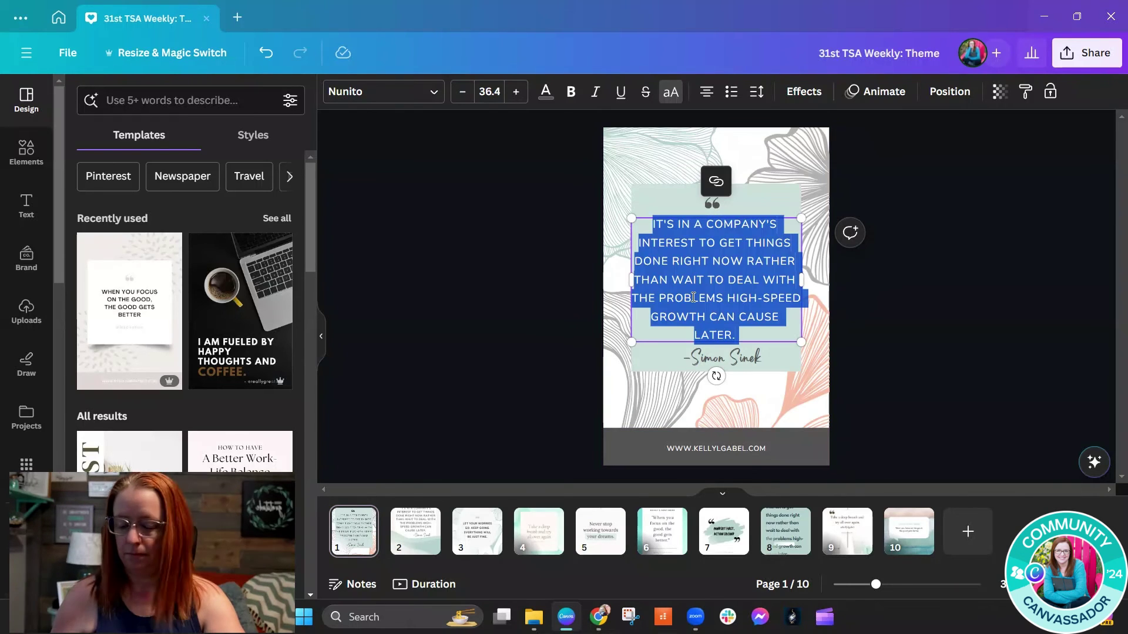
Paste the 'It's in a company's interest…' quote over page 3's quote, raise the quote mark, refit the box
left_click(477, 531)
left_click(732, 294)
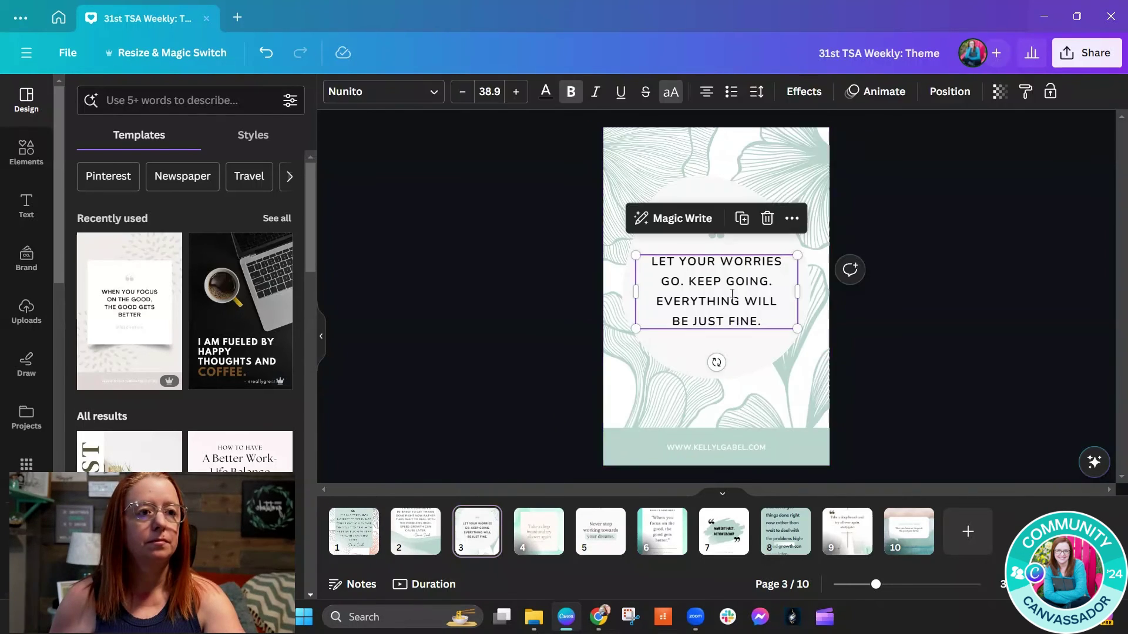
double_click(731, 293)
key("ctrl+v")
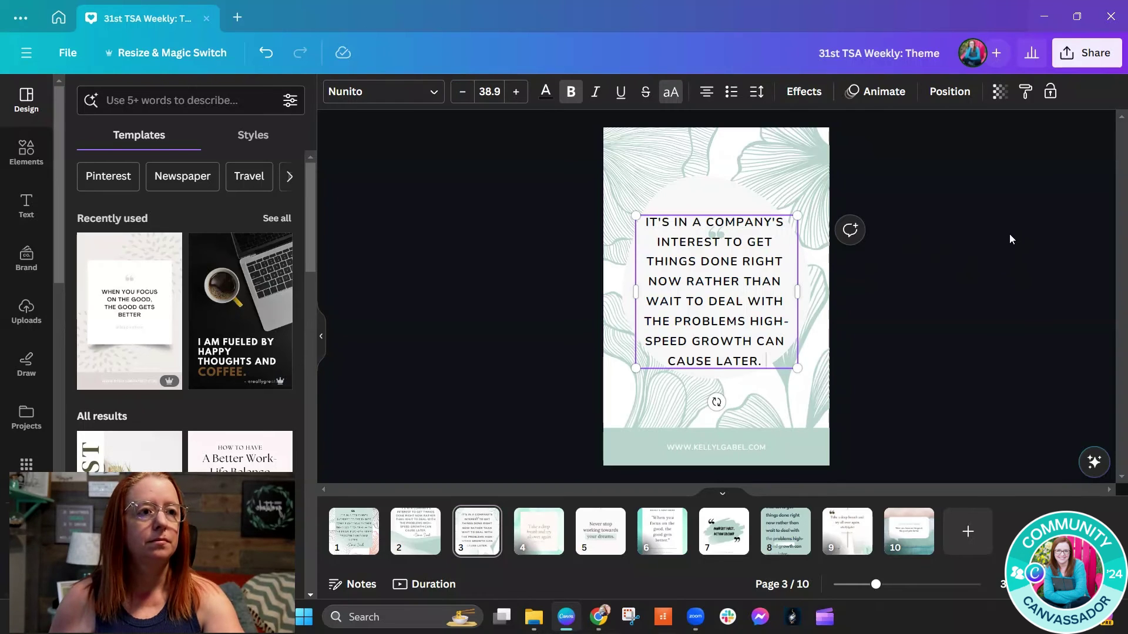
left_click(1010, 239)
left_click_drag(715, 234, 707, 194)
left_click_drag(716, 284, 715, 276)
left_click_drag(793, 359, 777, 345)
left_click_drag(779, 278, 799, 286)
left_click(870, 300)
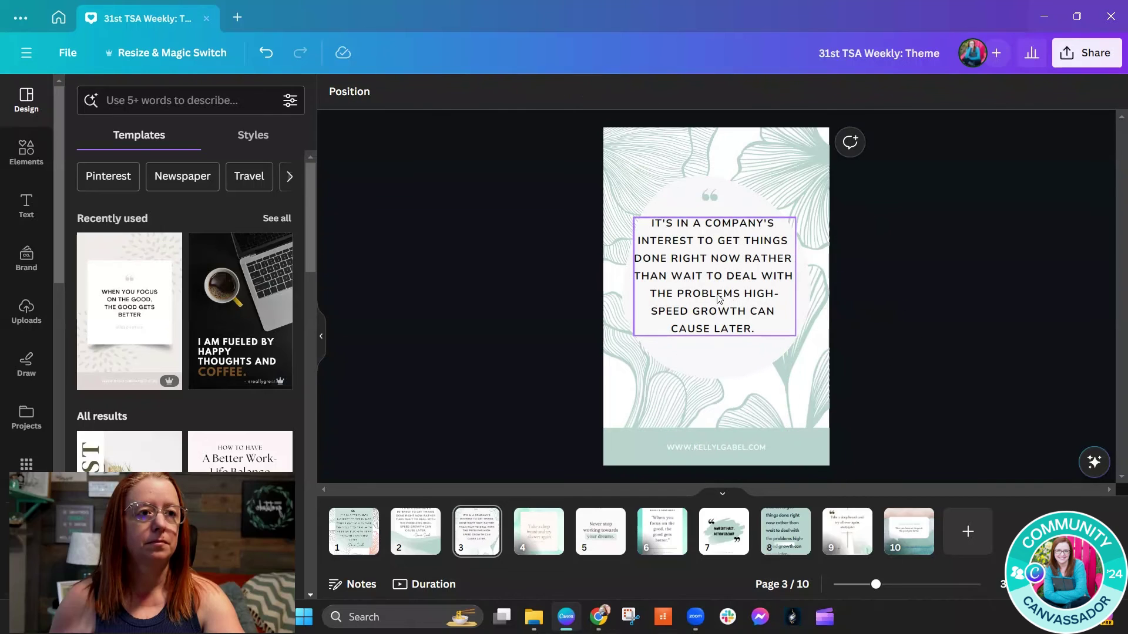
Add a 'Simon Sinek' subtitle below the page 3 quote and enlarge its font size
left_click(27, 206)
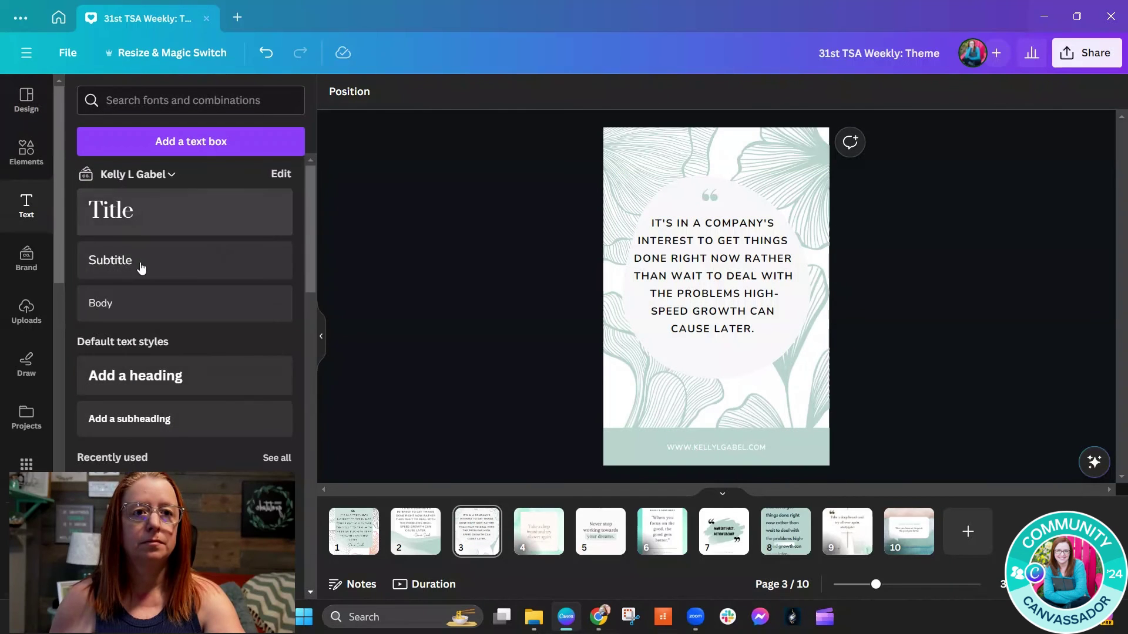
left_click(139, 260)
left_click_drag(729, 334, 728, 385)
type("Simon S")
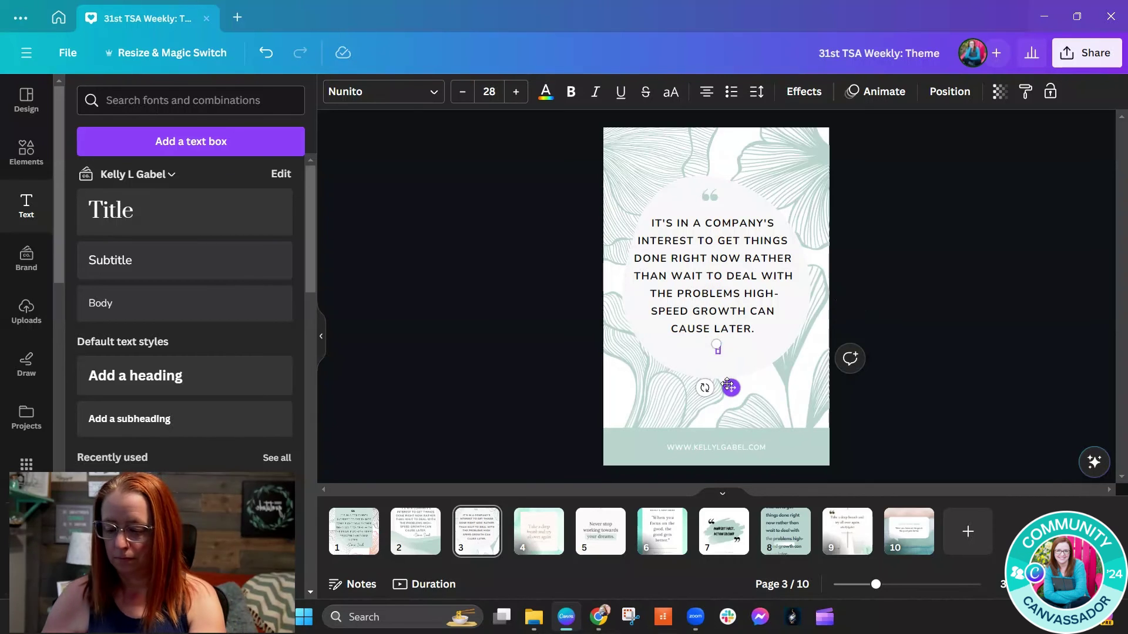
type("inek")
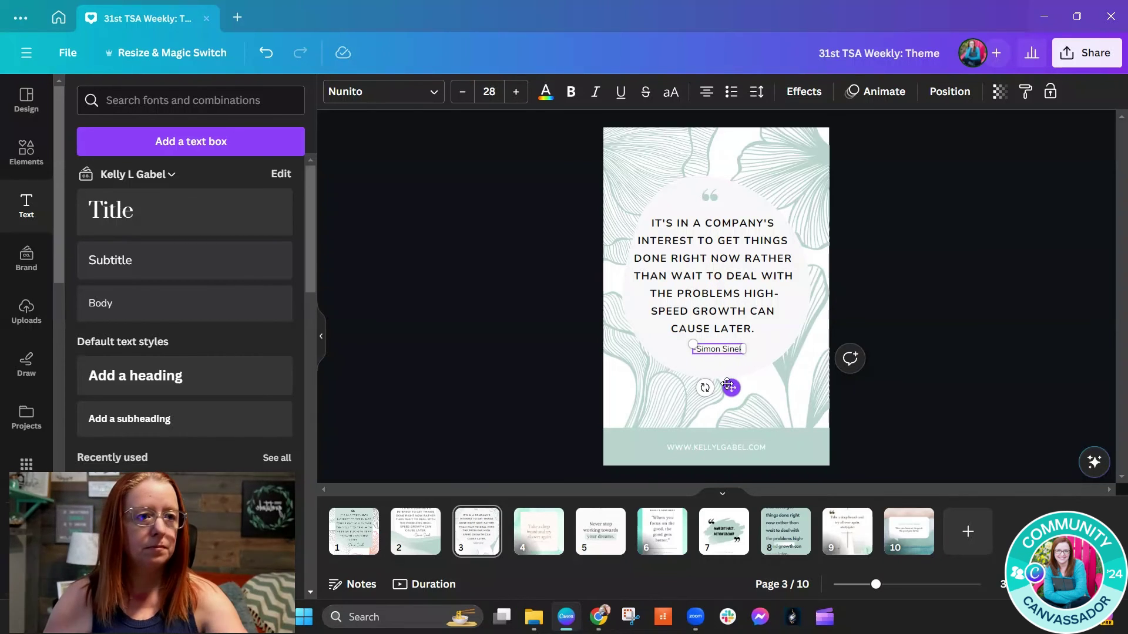
left_click(514, 91)
left_click(515, 91)
left_click(515, 91)
left_click(438, 309)
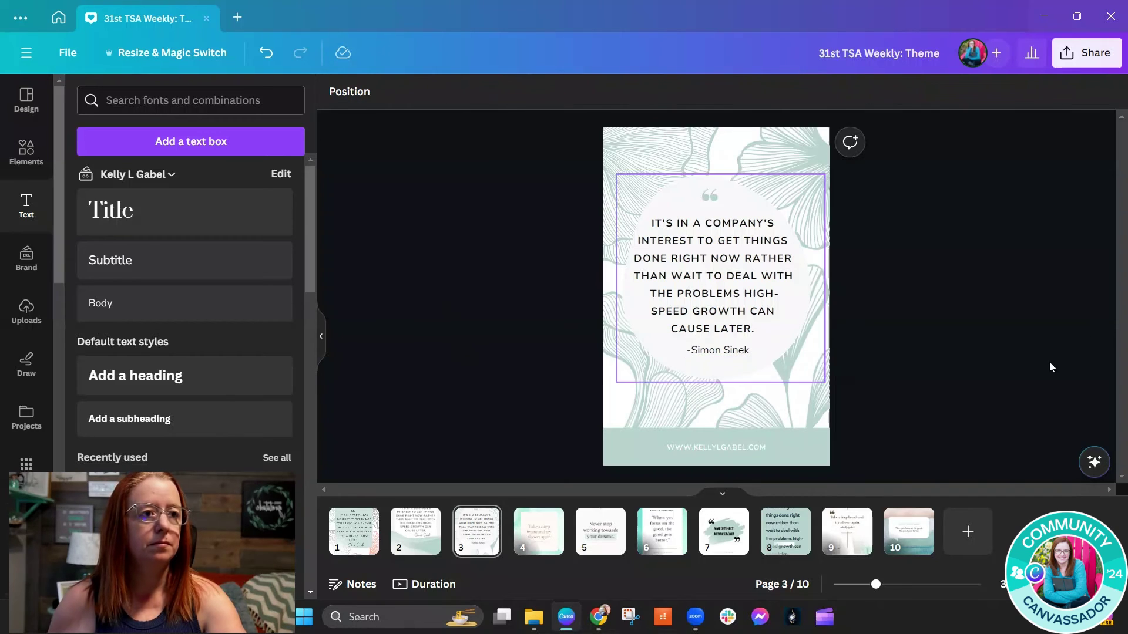
Pick Google Drive's 1. Tech-Savvy Academy > Fresh Pins > 2. TSA Weekly > 31st Edition > Scheduled folder
left_click(1103, 56)
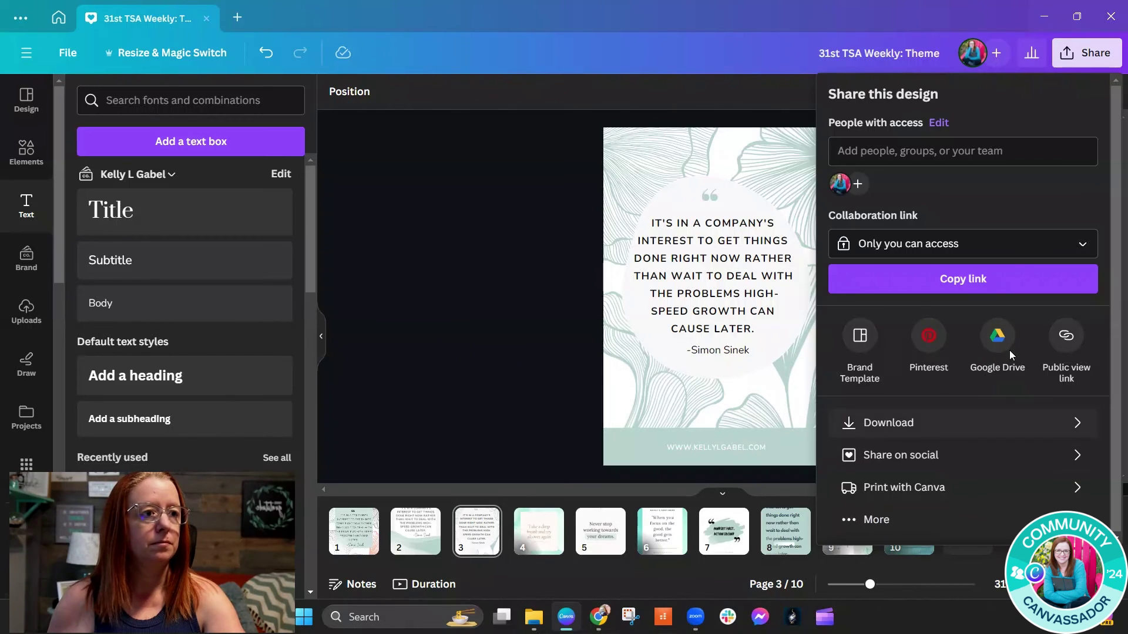
left_click(998, 333)
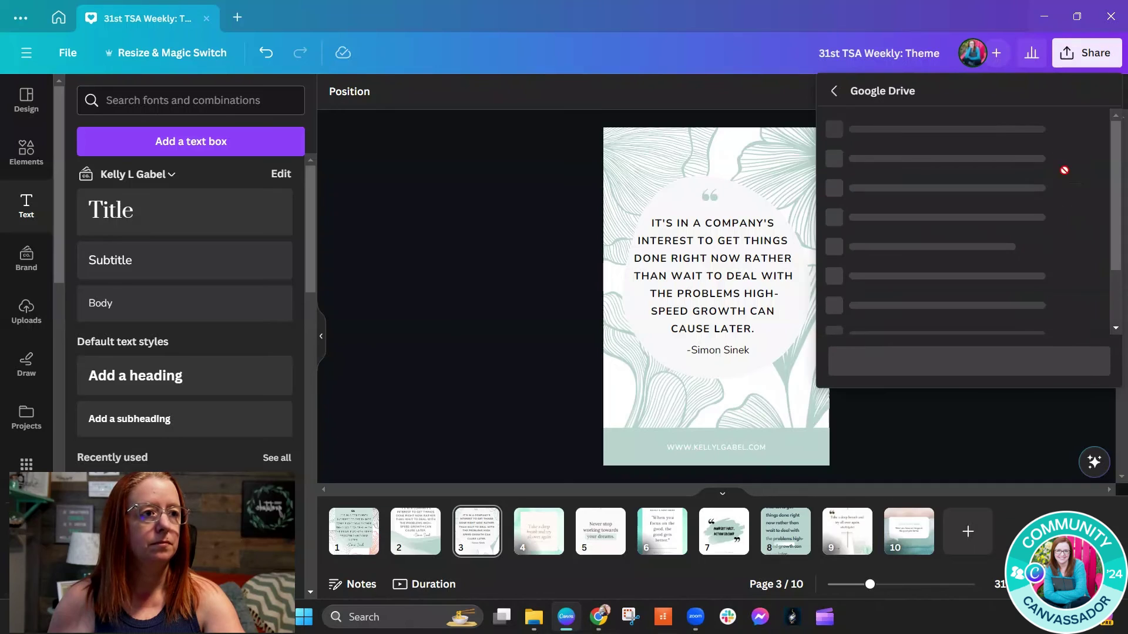
left_click(1009, 130)
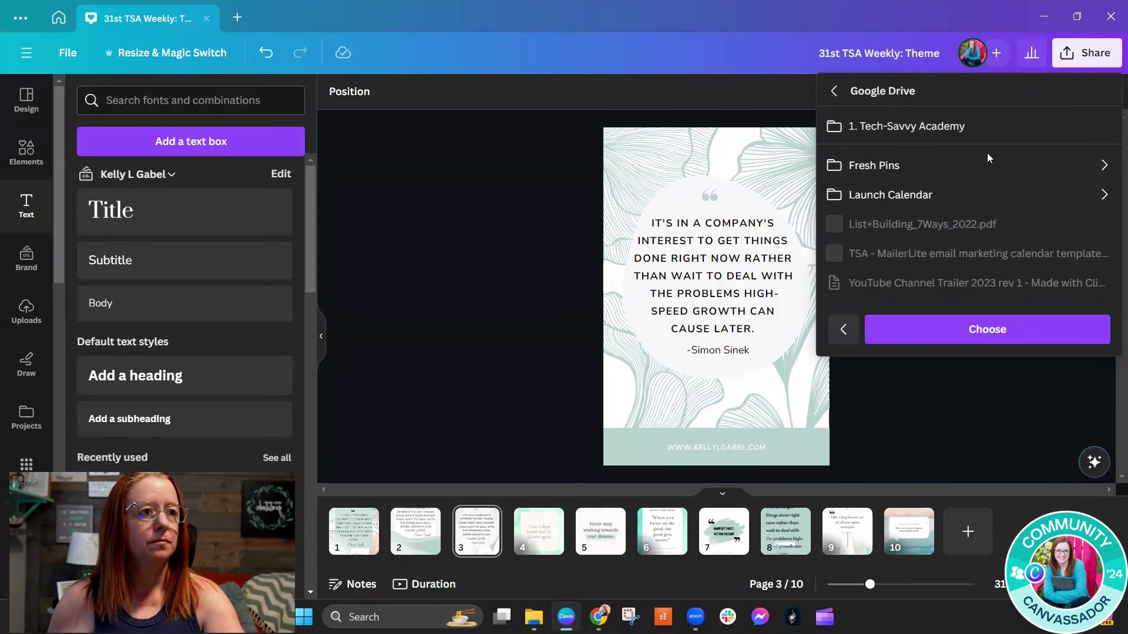
left_click(985, 167)
left_click(978, 194)
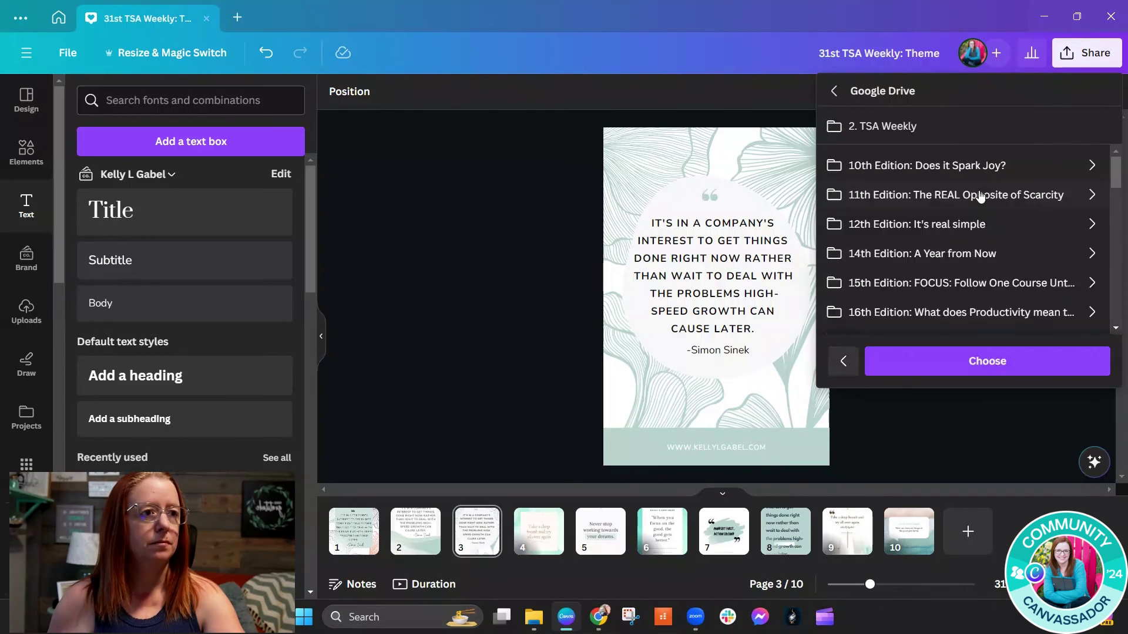
scroll(979, 217, "down", 10)
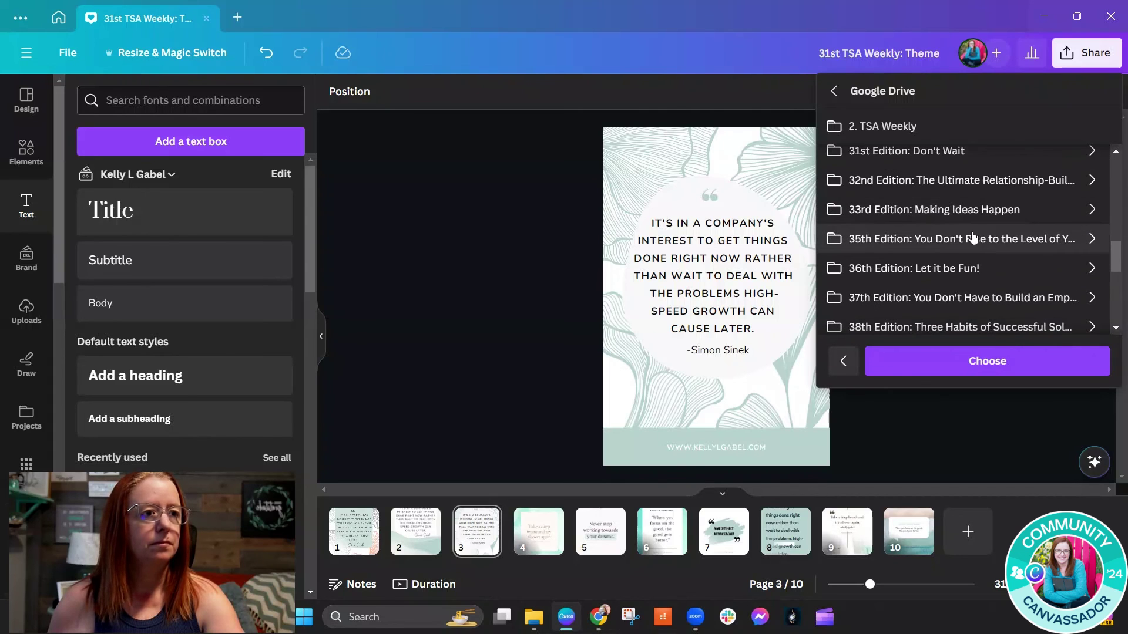
left_click(939, 151)
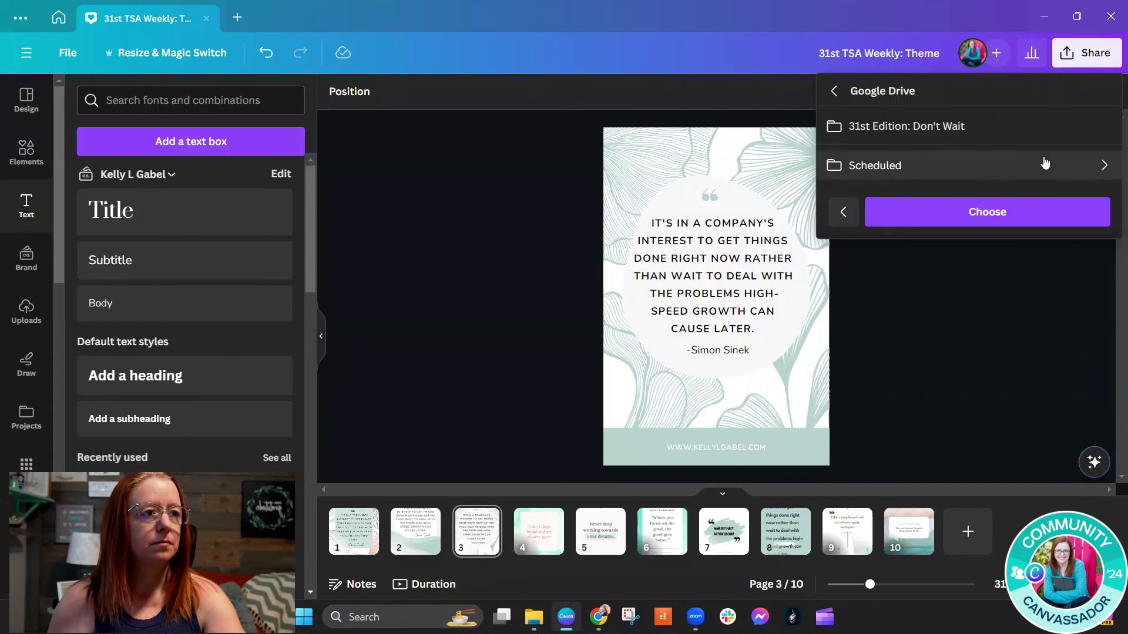
left_click(1045, 163)
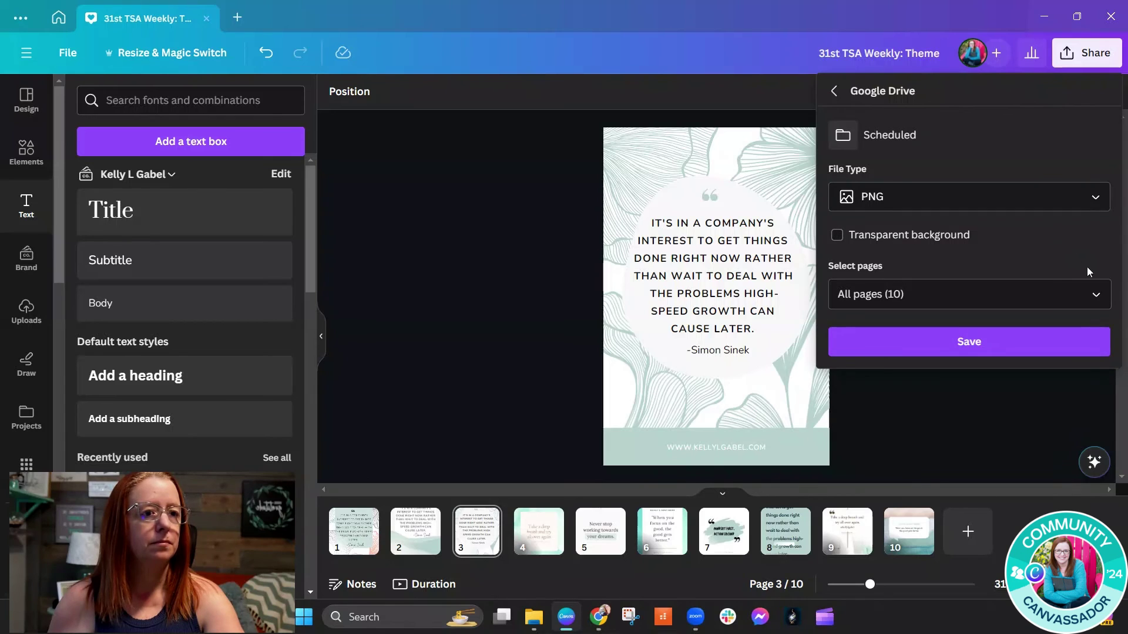
Limit the export to page 3 only and save the PNG to Drive
left_click(1095, 293)
left_click(1083, 335)
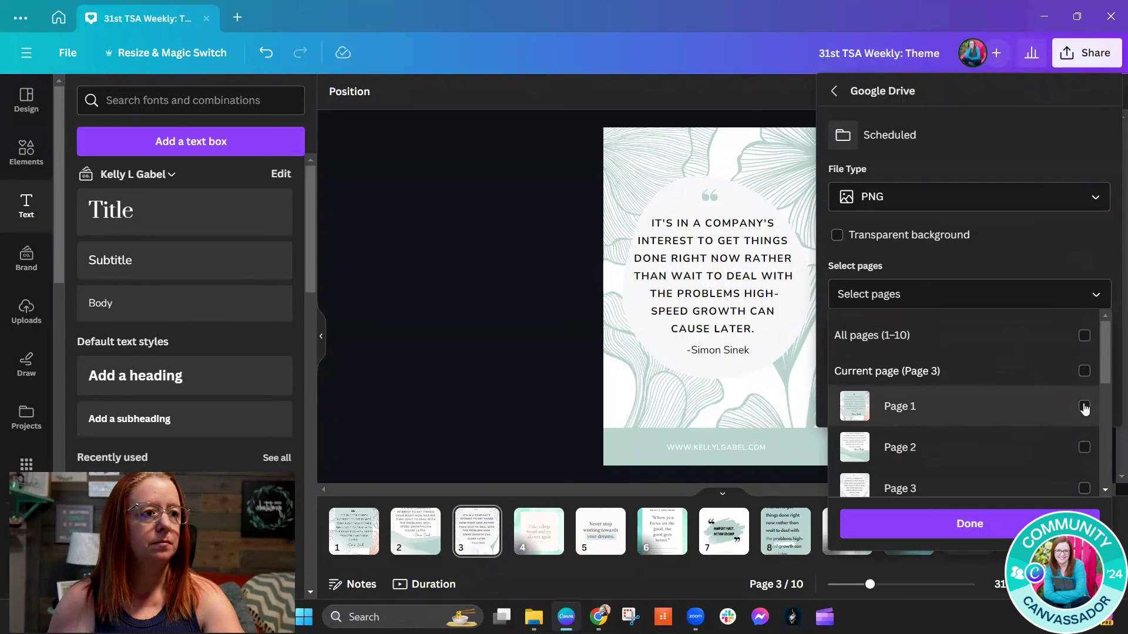
left_click(1083, 371)
left_click(1046, 524)
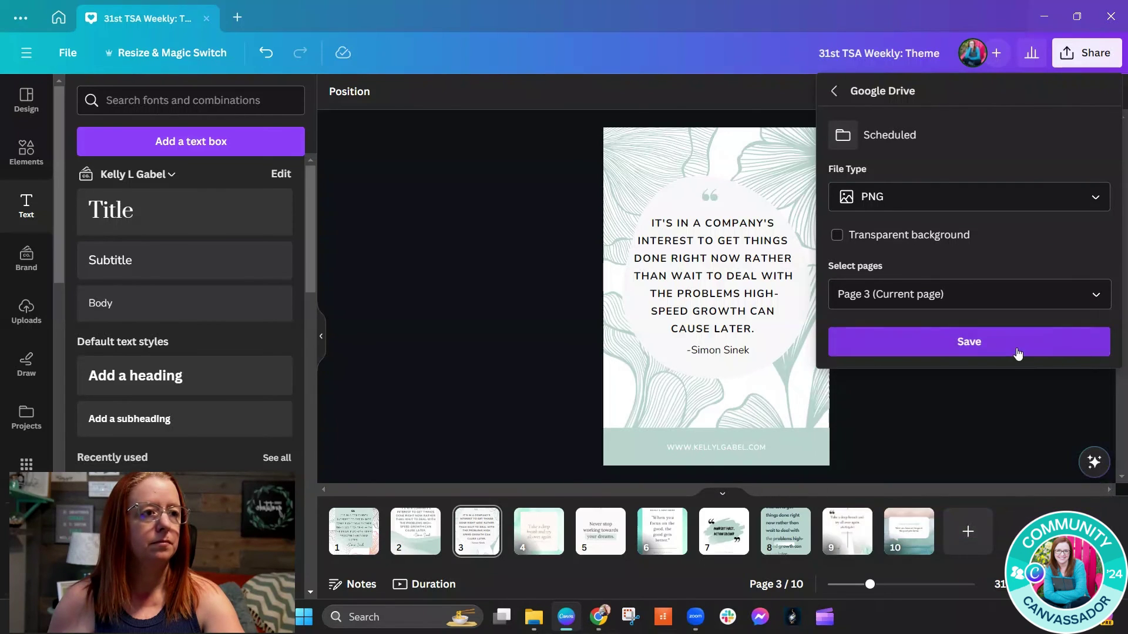
left_click(1017, 353)
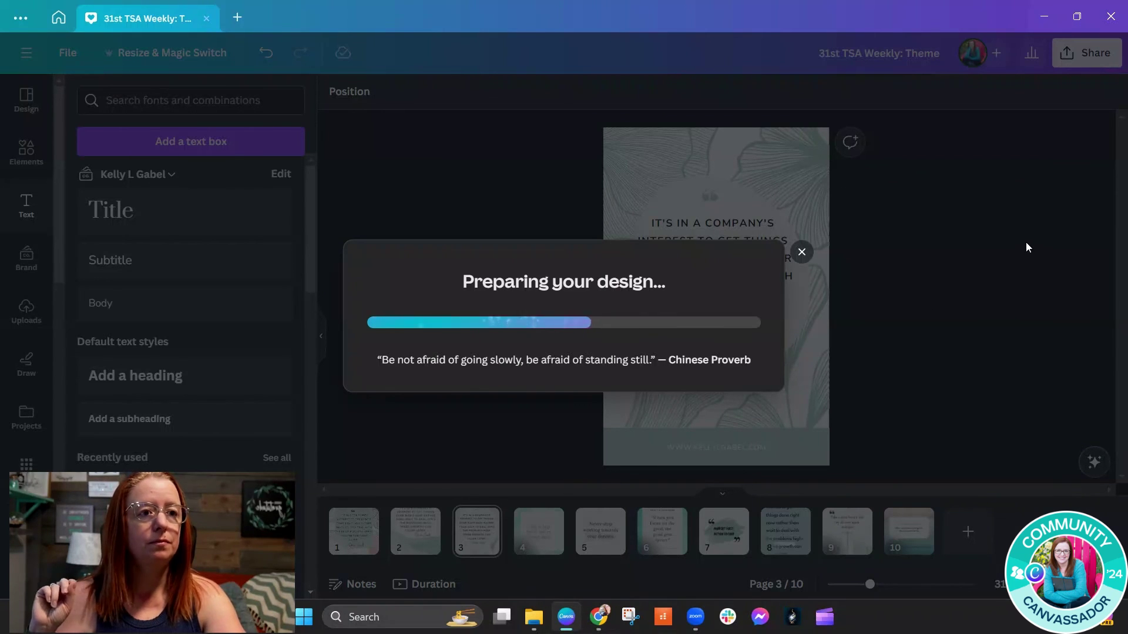
Start a Pinterest pin of page 3 on the Motivation & Inspiration board, titled 'Don't Wait to Automate'
left_click(477, 430)
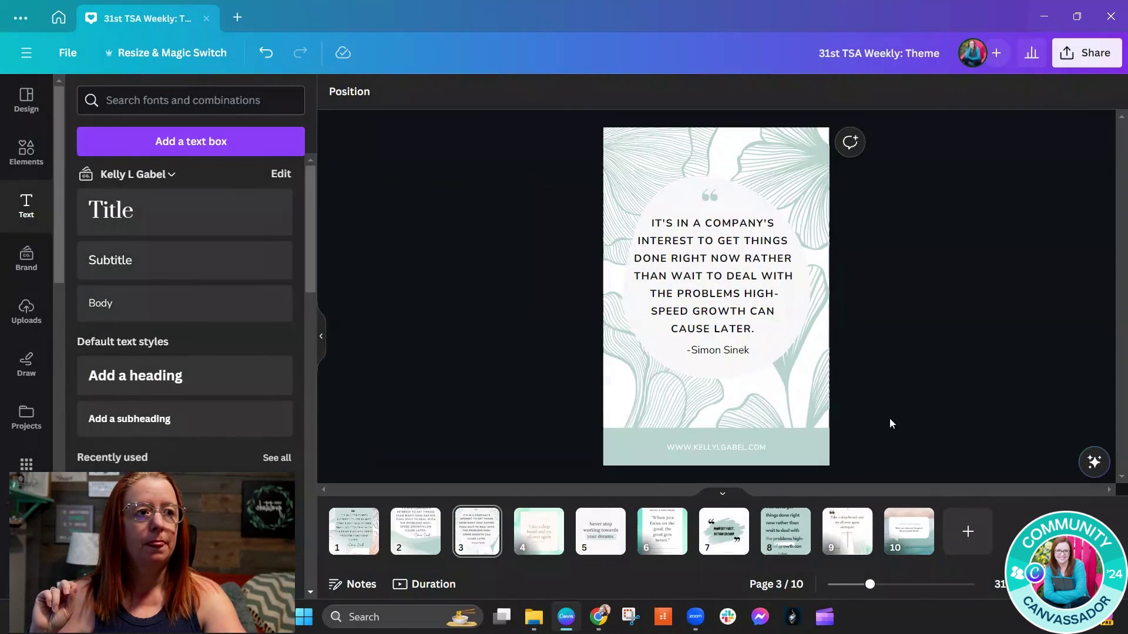
left_click(1084, 62)
left_click(927, 352)
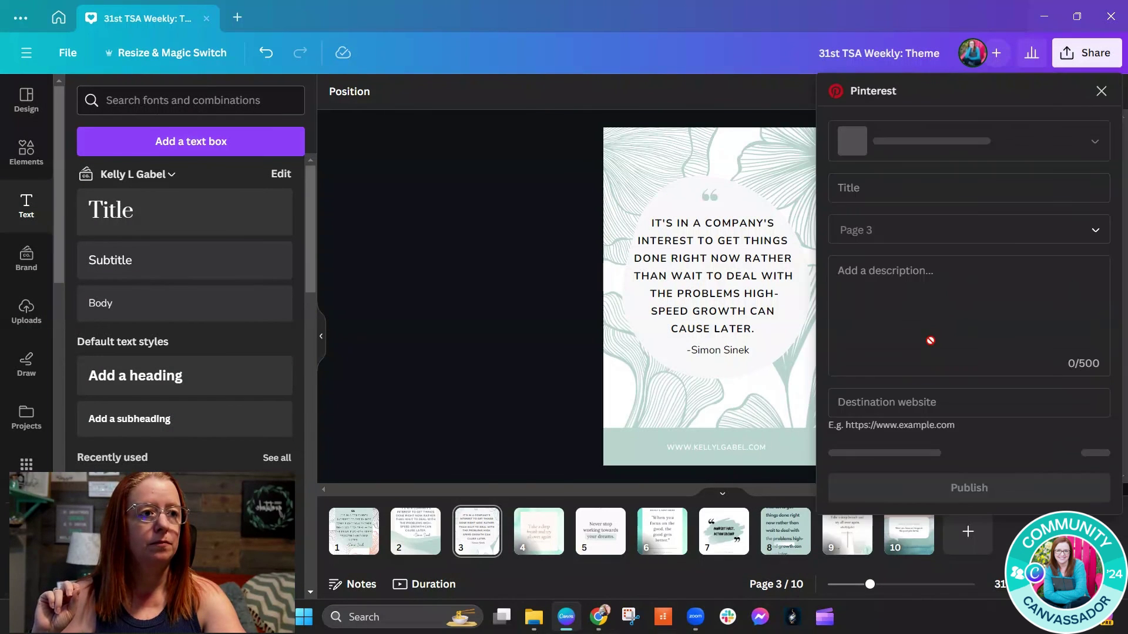
left_click(969, 150)
scroll(947, 253, "down", 2)
left_click(933, 304)
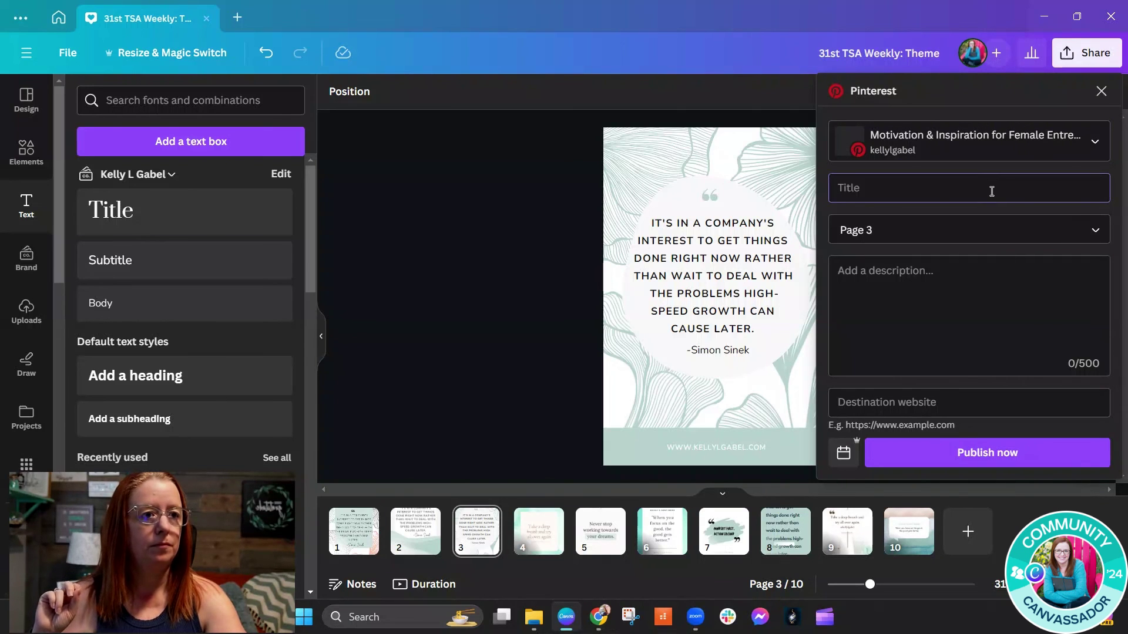
type("Don't Wait to Automate")
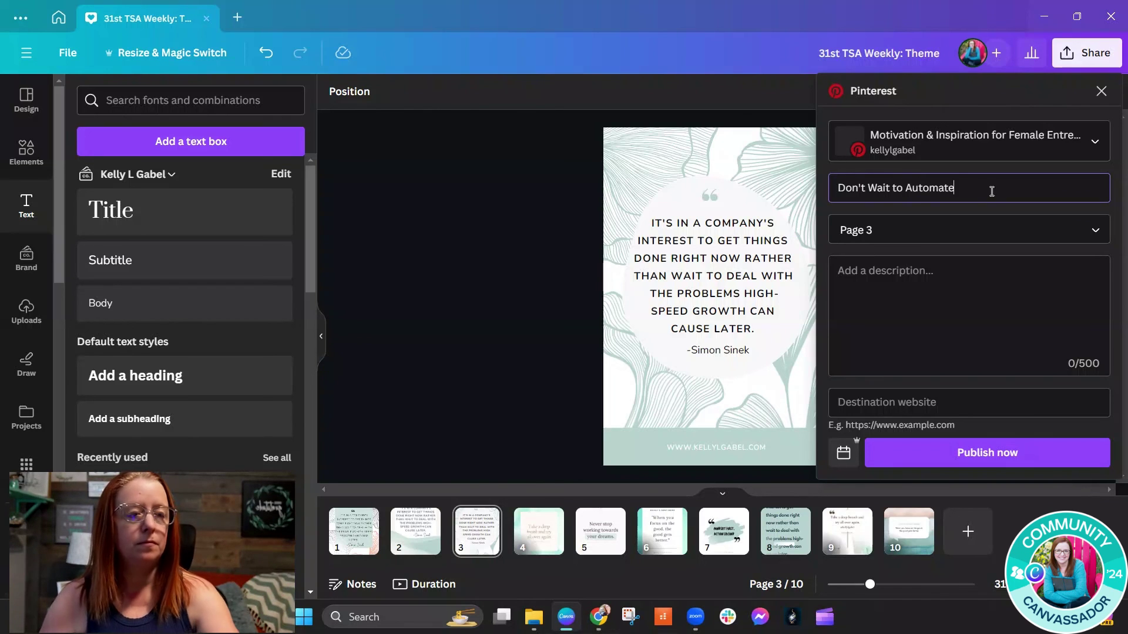
left_click(993, 271)
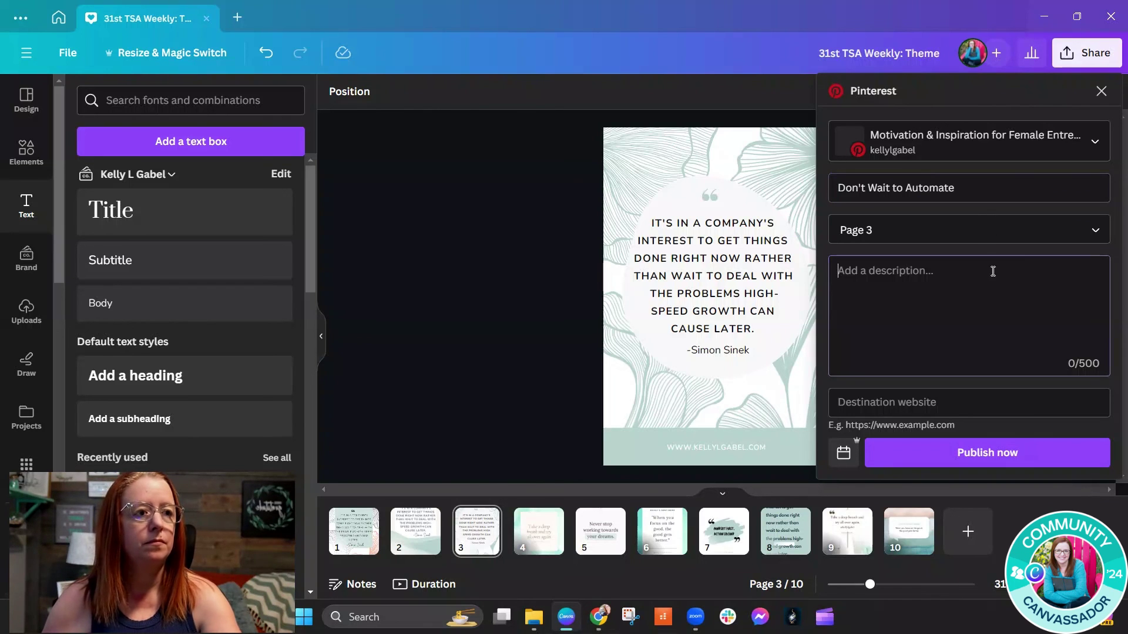
left_click(609, 621)
Copy the Trello card's second comment into the Canva pin description
left_click(641, 552)
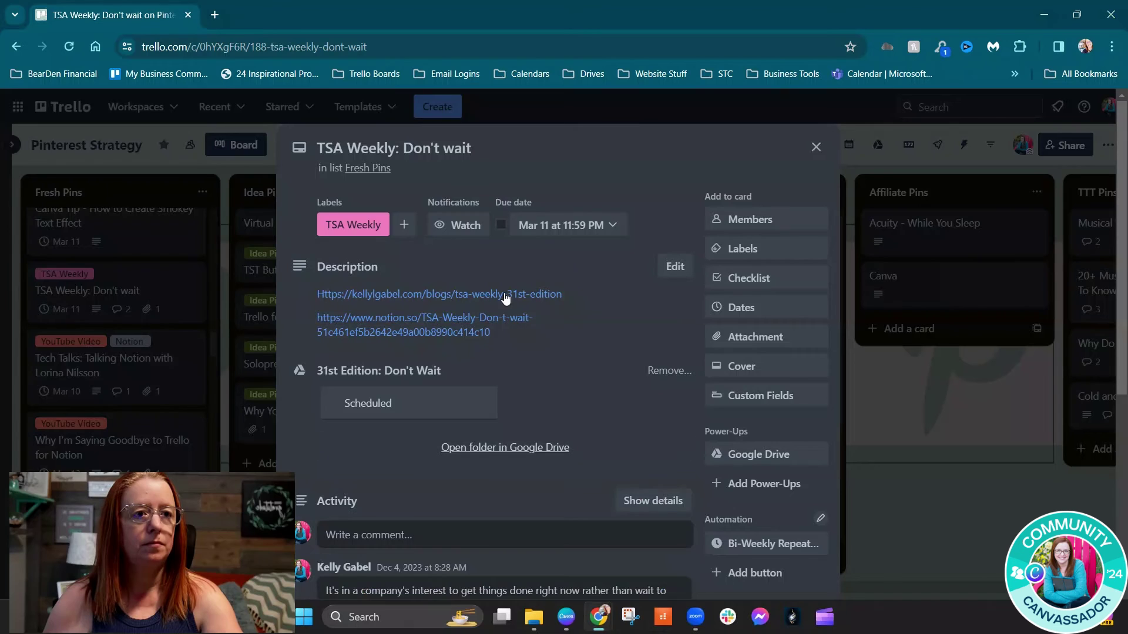
scroll(505, 298, "down", 5)
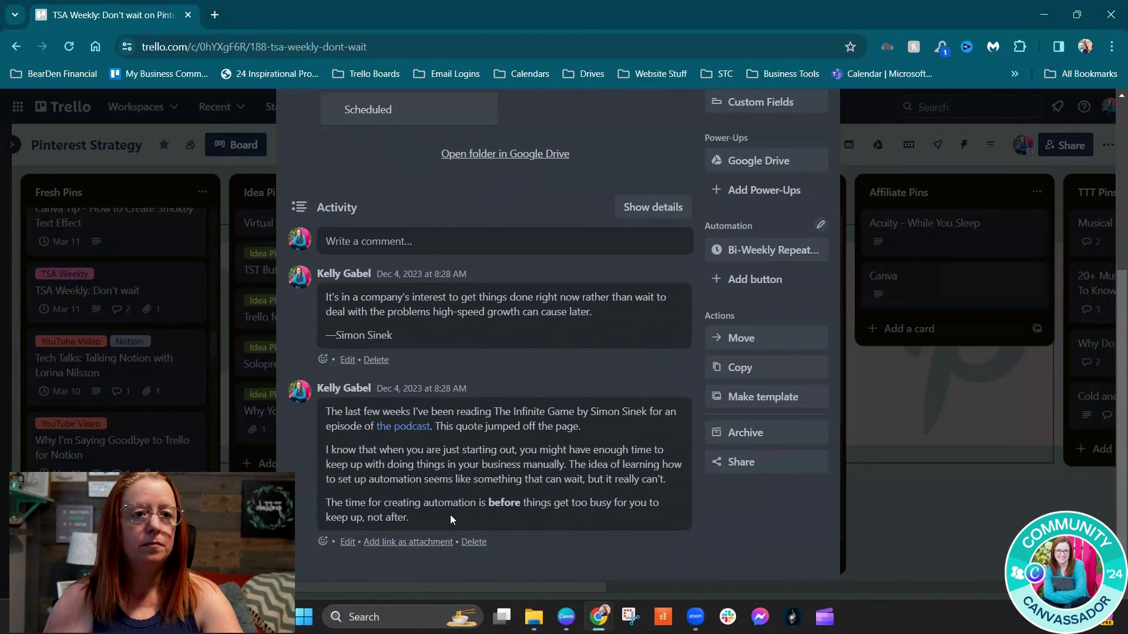
left_click_drag(448, 515, 321, 410)
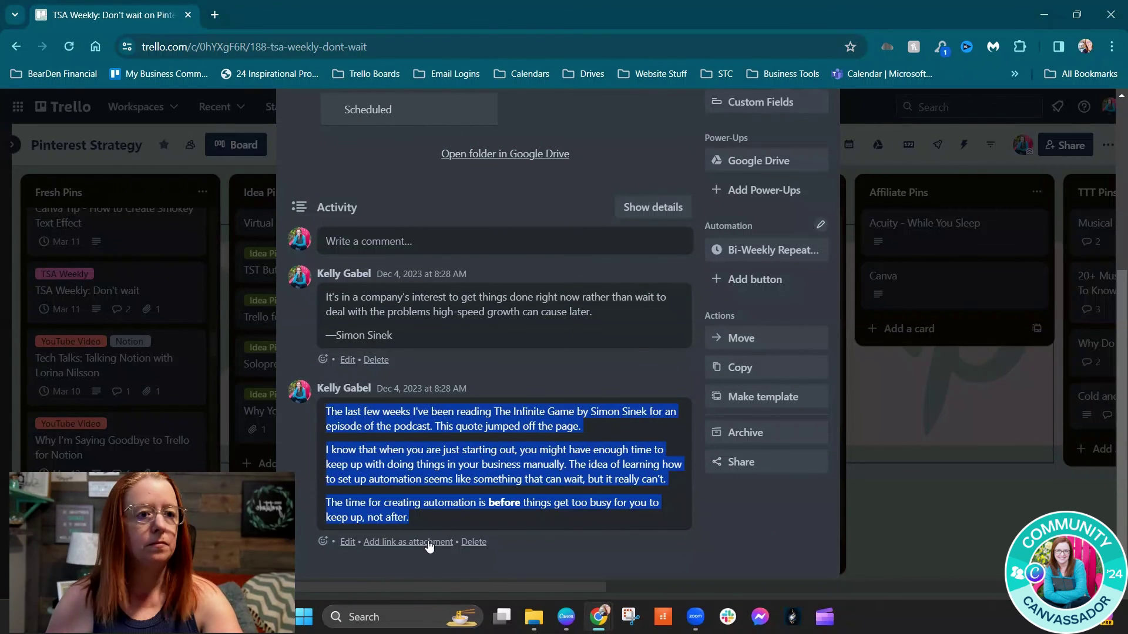
key("ctrl+c")
left_click(566, 617)
left_click(896, 322)
key("ctrl+v")
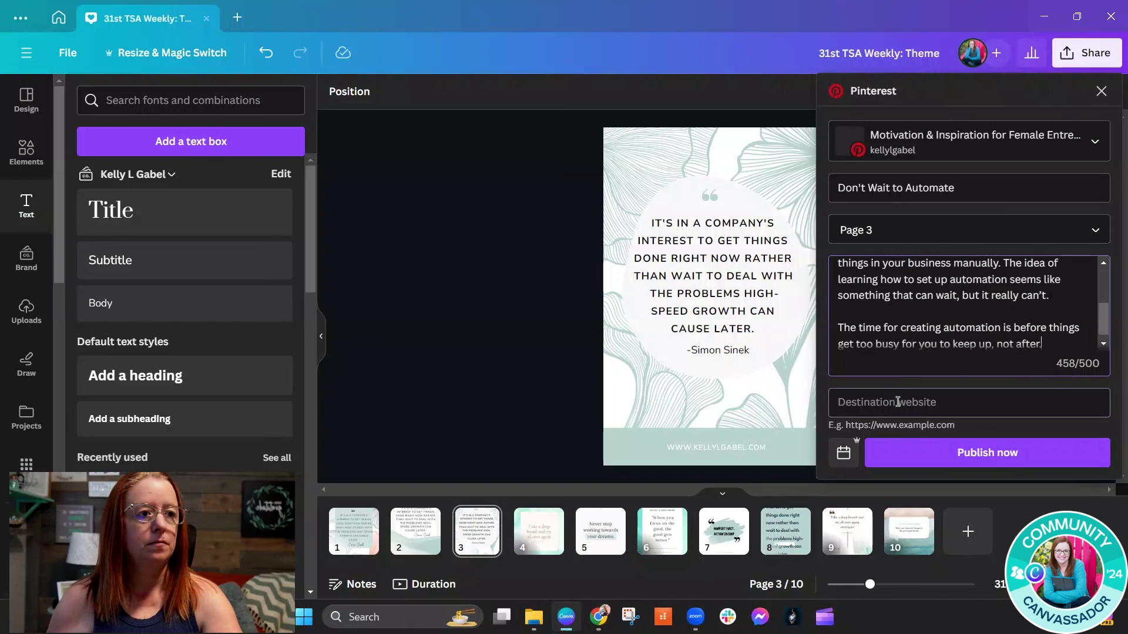
Copy the blog post URL from the card description into the pin's Destination website
left_click(599, 616)
left_click(675, 528)
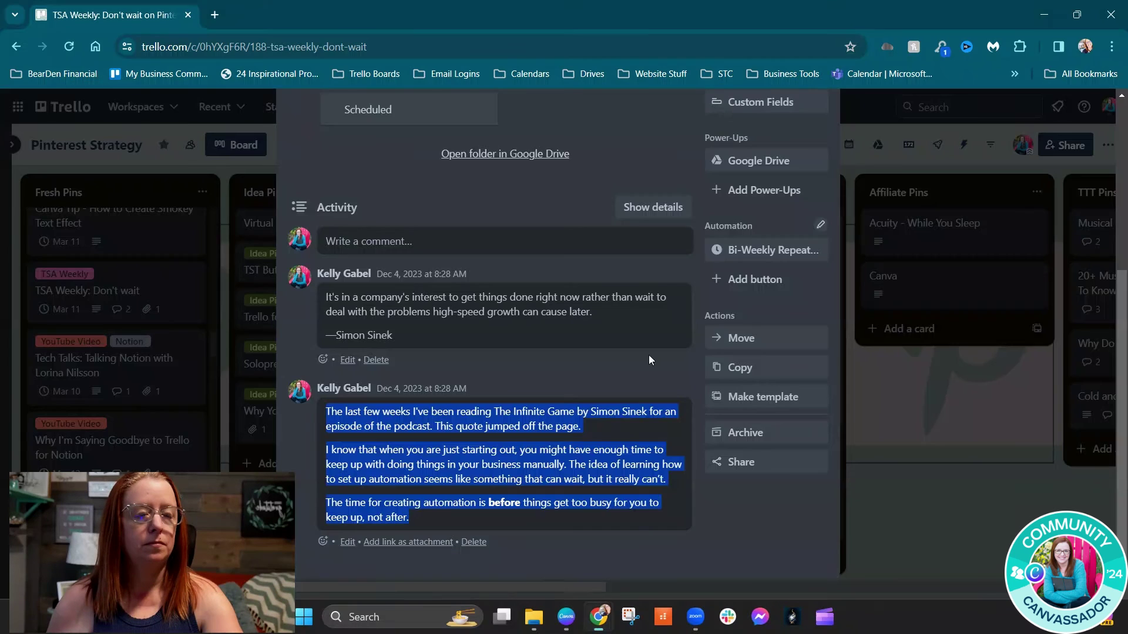
scroll(653, 281, "up", 5)
left_click(673, 265)
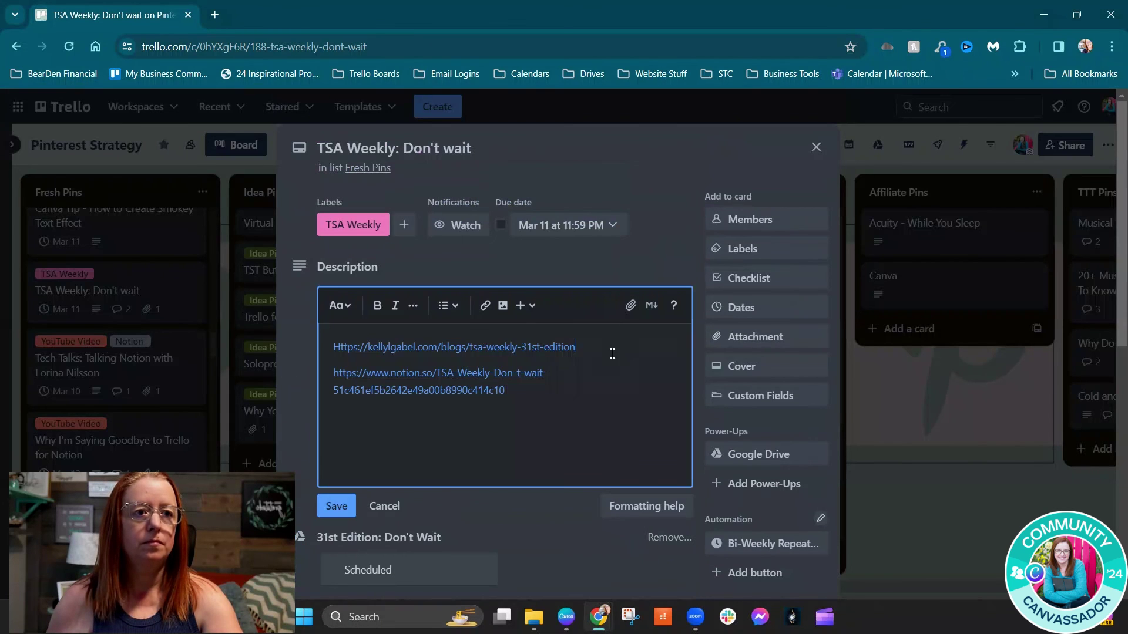
left_click_drag(612, 353, 333, 349)
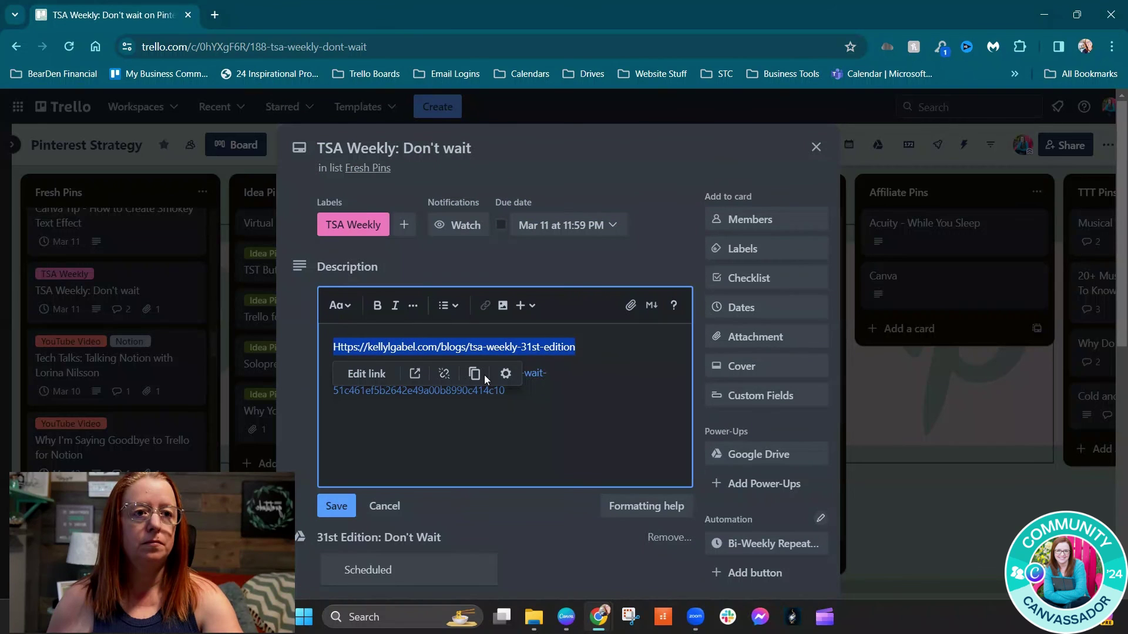
left_click(336, 506)
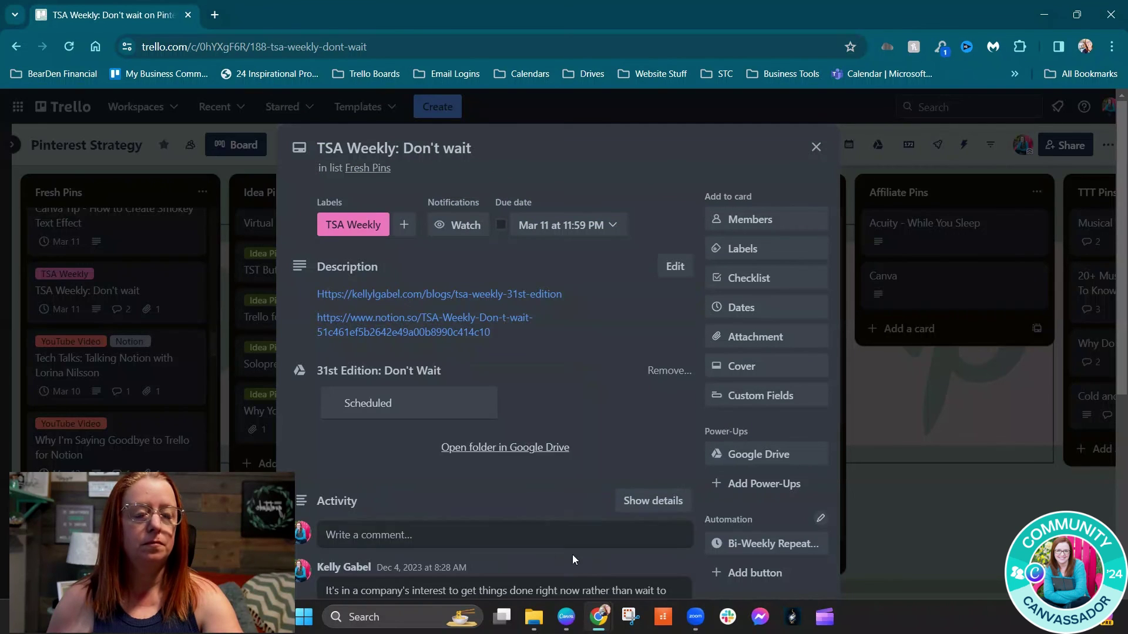
left_click(566, 617)
key("ctrl+v")
left_click(844, 453)
Schedule the Pinterest pin for Monday, March 11 at 08:39 AM
left_click(847, 253)
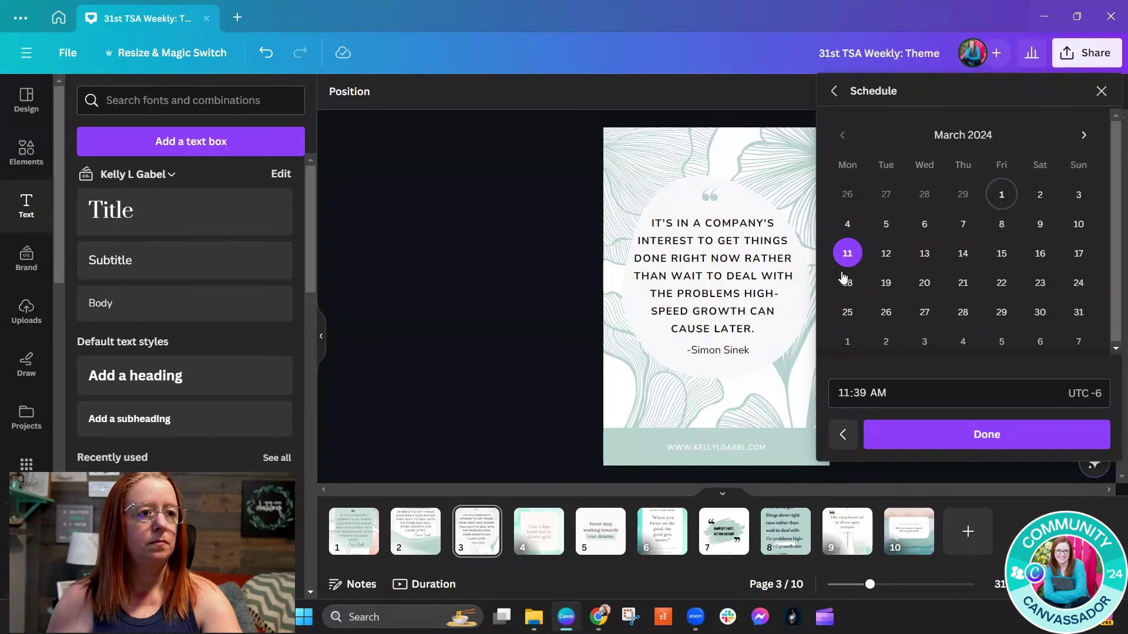
left_click(944, 434)
left_click(982, 478)
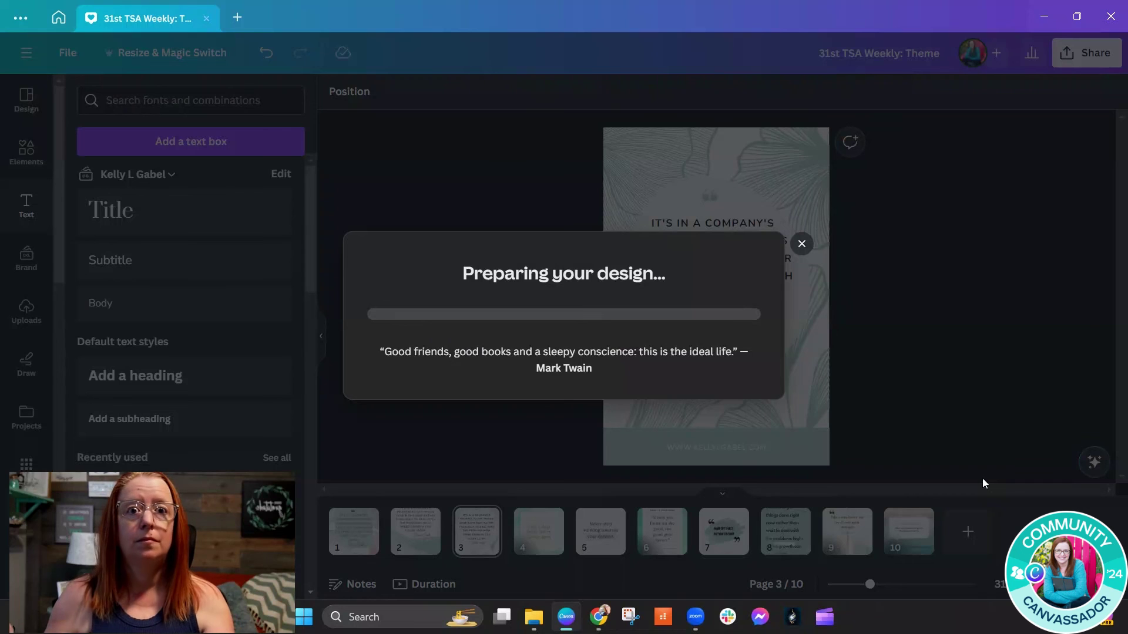